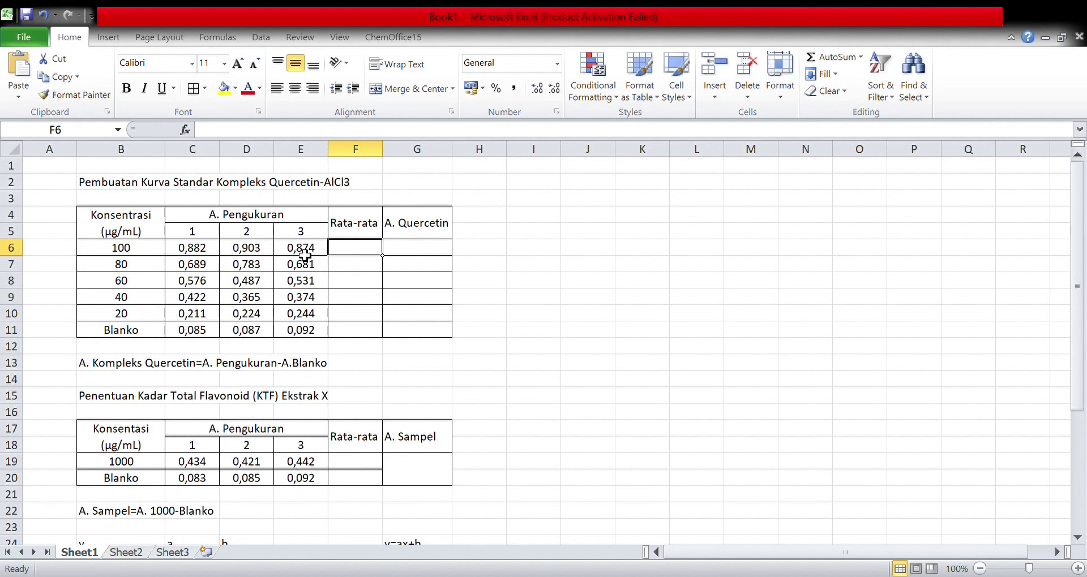
# - Fill Rata-rata F6:F11 with =AVERAGE(C6:E6) down the rows, from 0,886333 to 0,088 for Blanko
pyautogui.write('=')
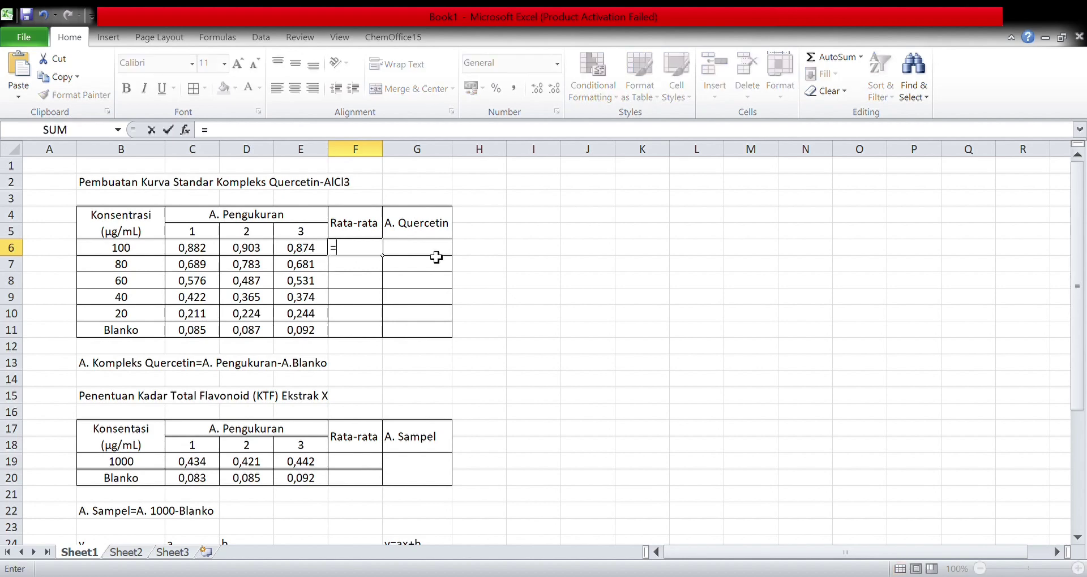
pyautogui.write('a')
pyautogui.write('vera')
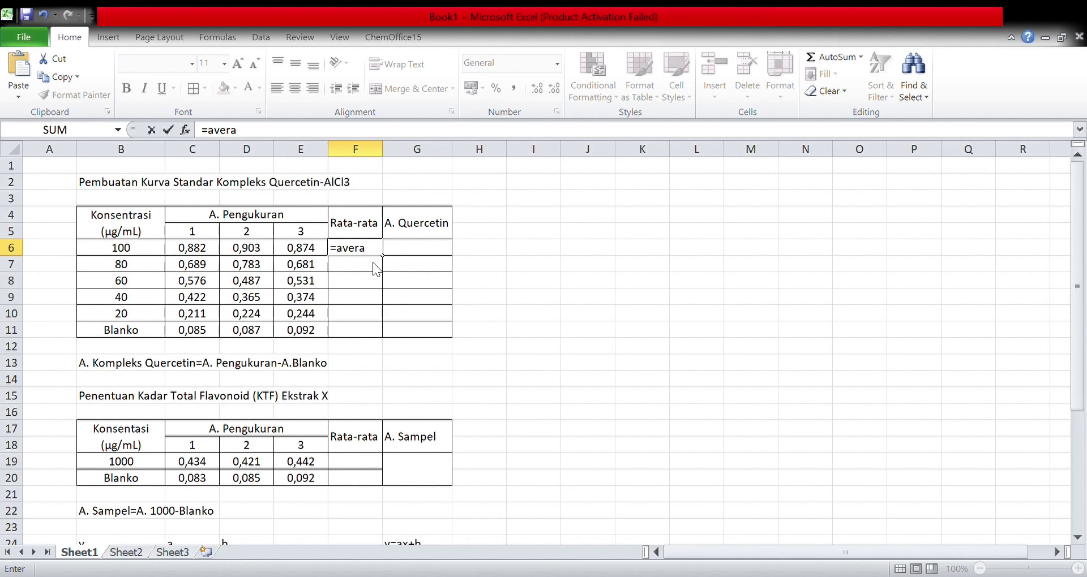
pyautogui.press('Tab')
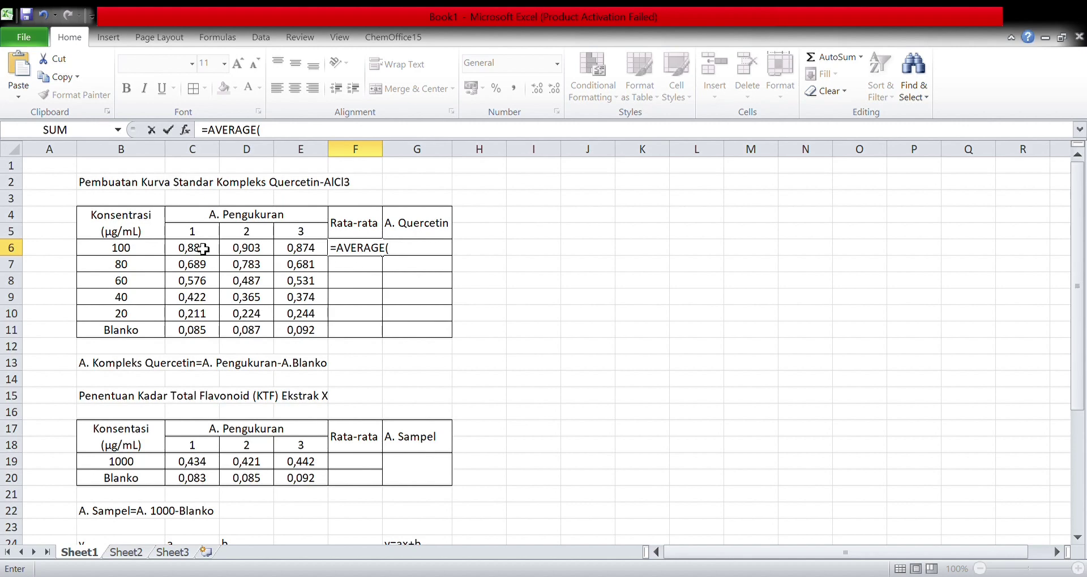
pyautogui.moveTo(199, 249); pyautogui.dragTo(314, 253)
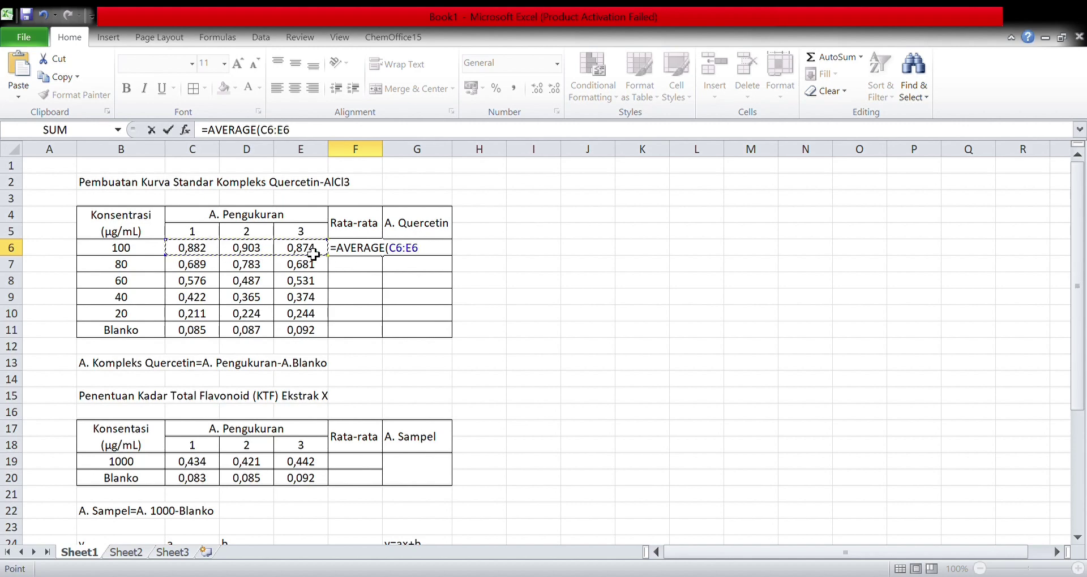
pyautogui.press('Return')
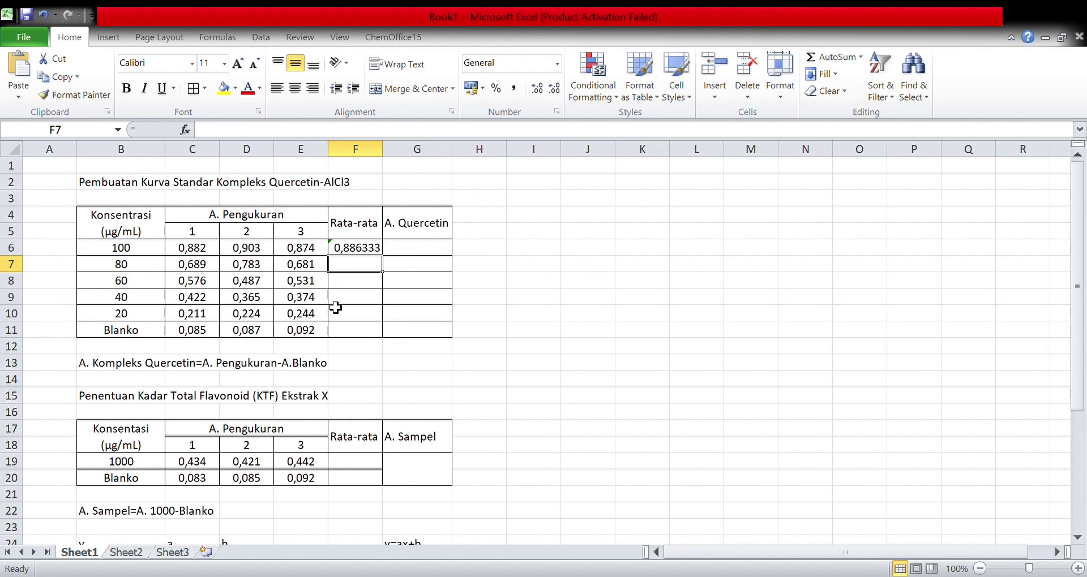
pyautogui.click(371, 252)
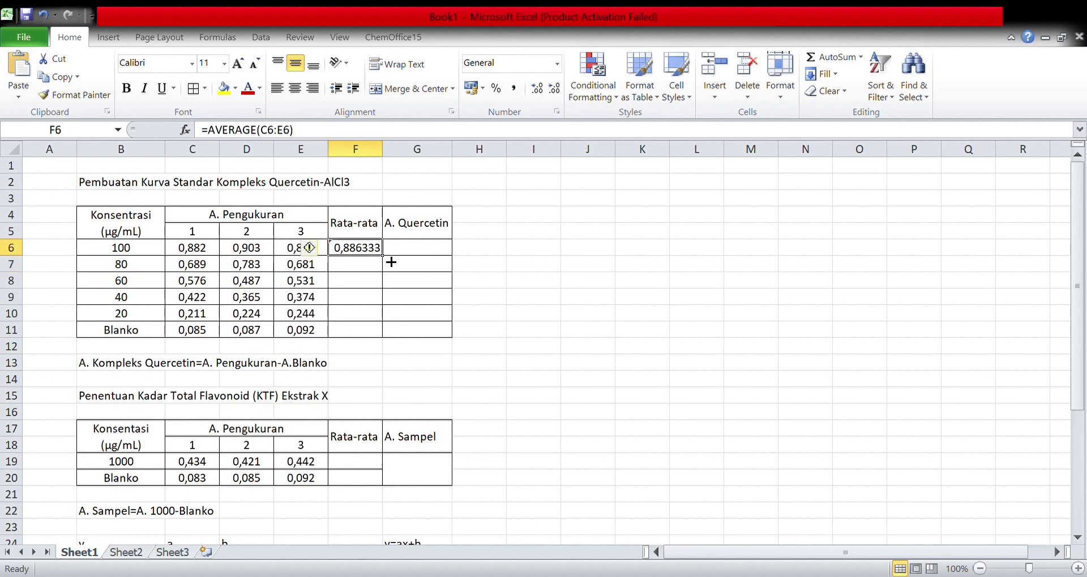
pyautogui.moveTo(383, 256); pyautogui.dragTo(379, 338)
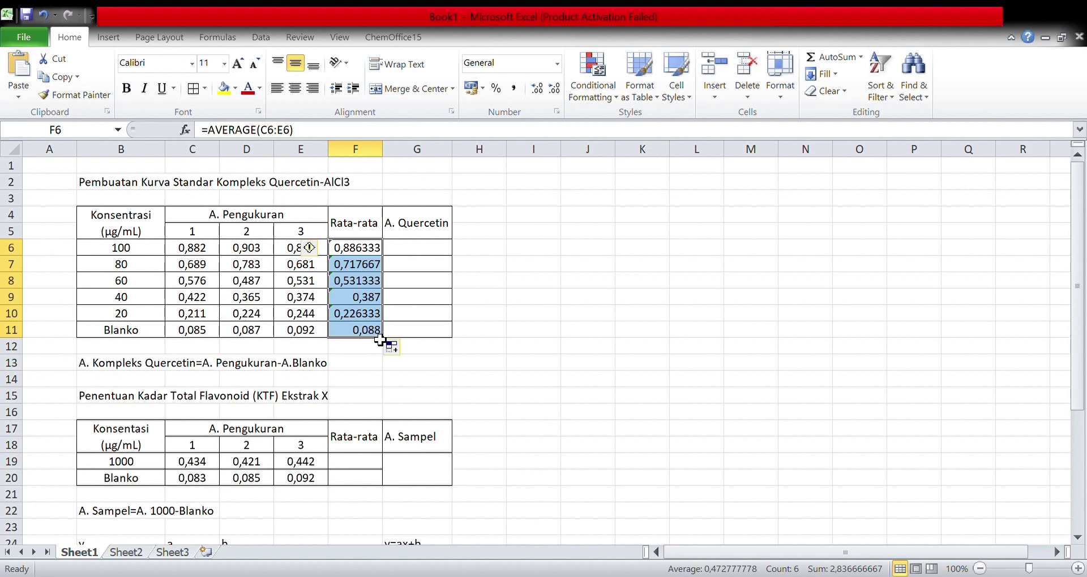
pyautogui.click(437, 250)
pyautogui.write('=')
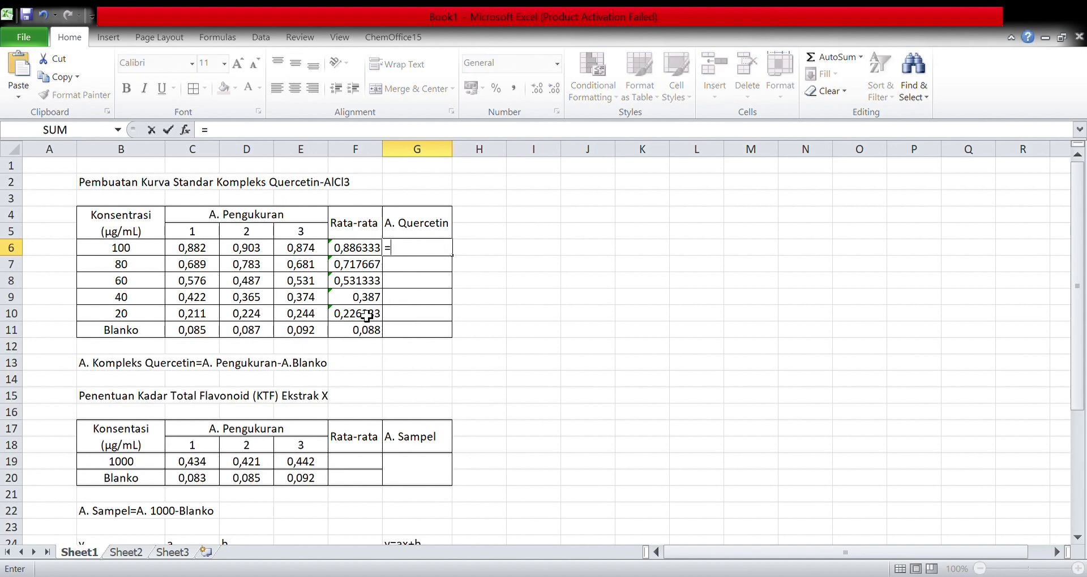
# - Enter =F6-F$11 in G6 and fill it to G10, giving 0,79833333 down to 0,13833333
pyautogui.click(372, 253)
pyautogui.write('-')
pyautogui.click(366, 339)
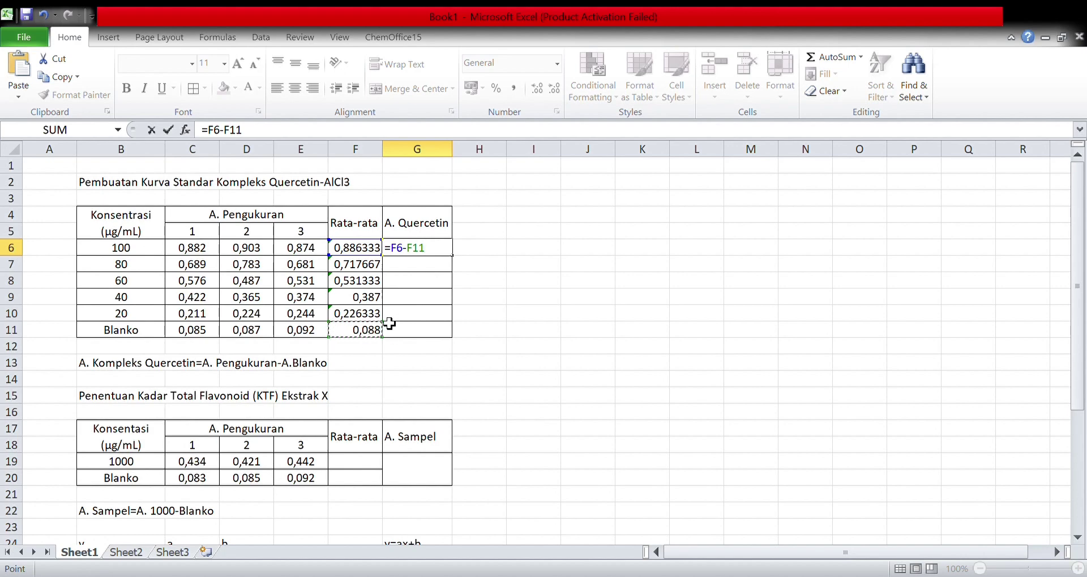
pyautogui.click(415, 249)
pyautogui.write('$')
pyautogui.press('Return')
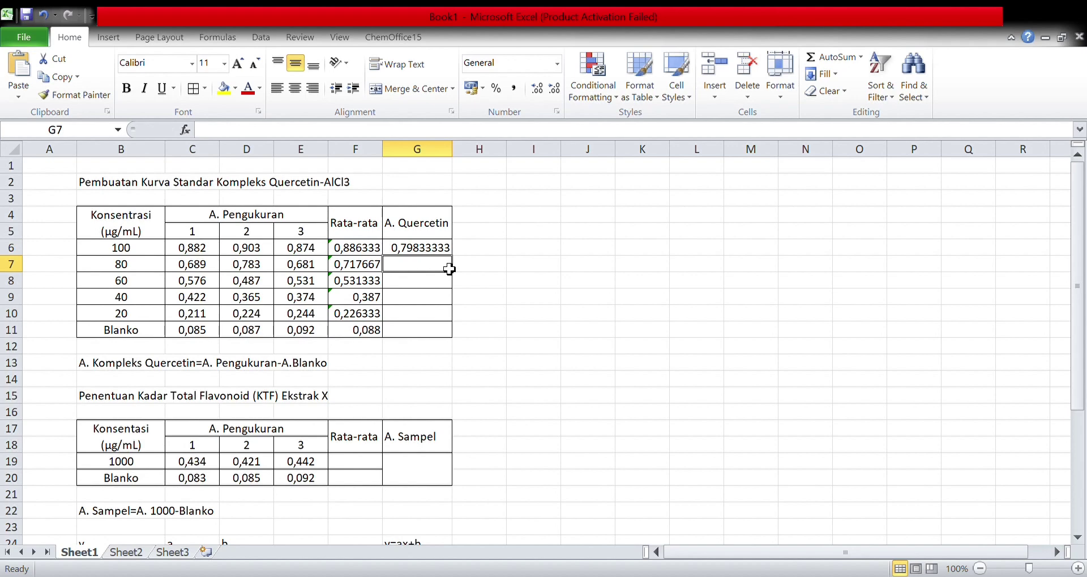
pyautogui.click(449, 253)
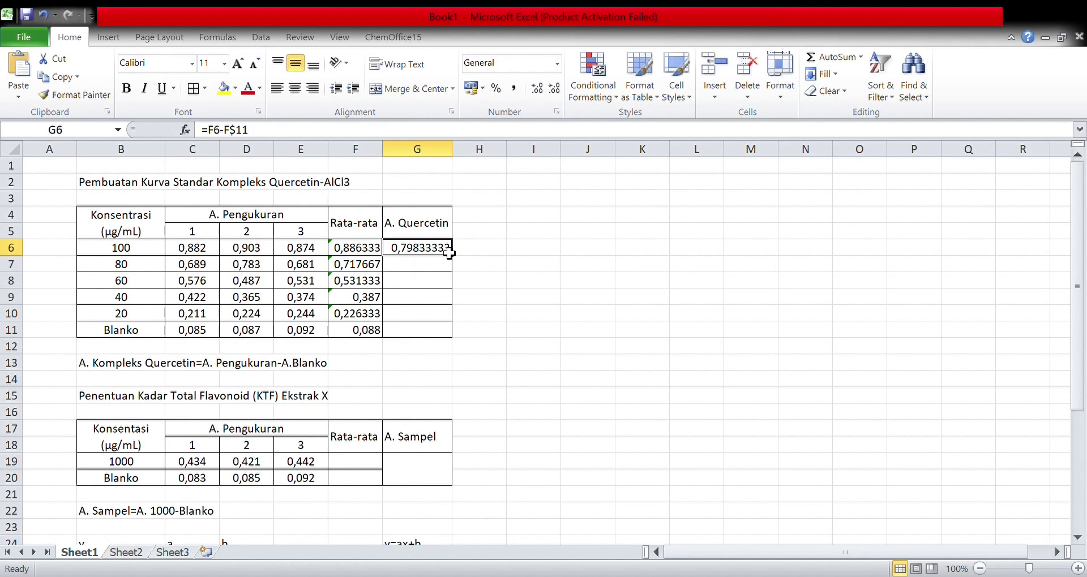
pyautogui.moveTo(449, 253); pyautogui.dragTo(446, 331)
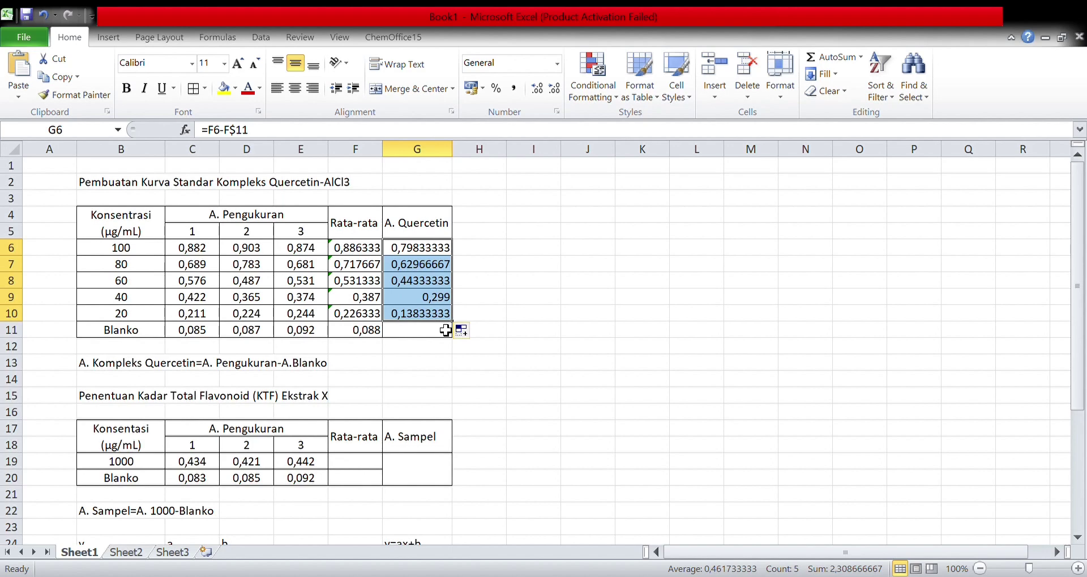
pyautogui.click(460, 367)
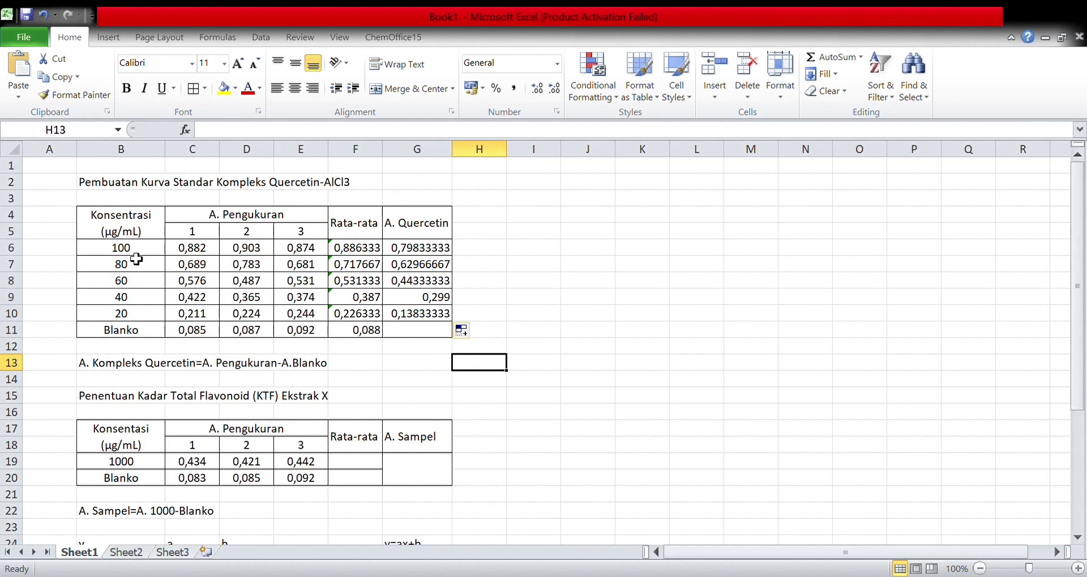
# - Insert a markers-only scatter chart of concentrations B6:B10 against A. Quercetin values G6:G10
pyautogui.moveTo(136, 254); pyautogui.dragTo(135, 314)
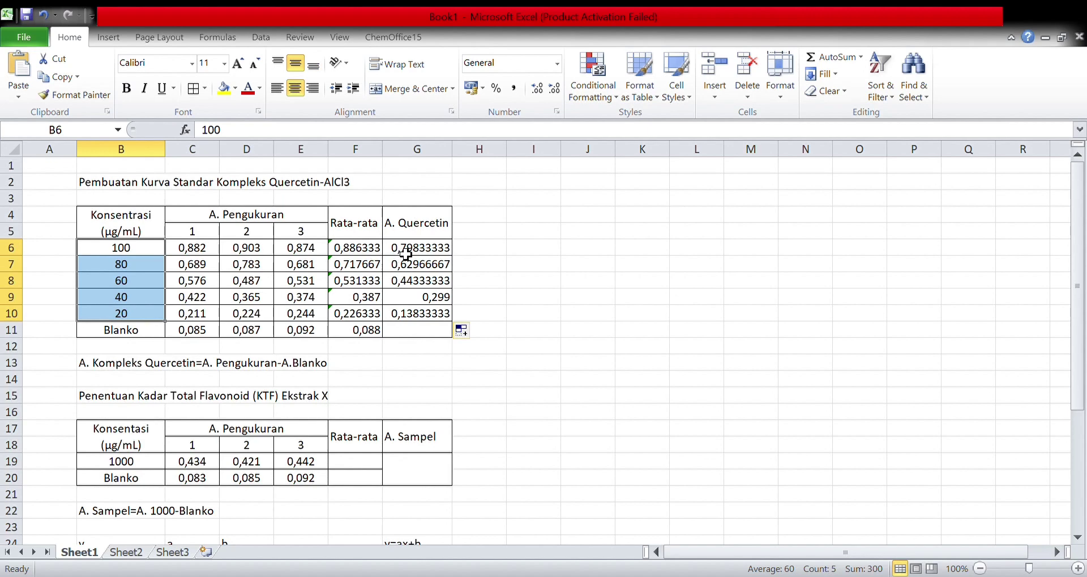
pyautogui.moveTo(405, 249); pyautogui.dragTo(411, 313)
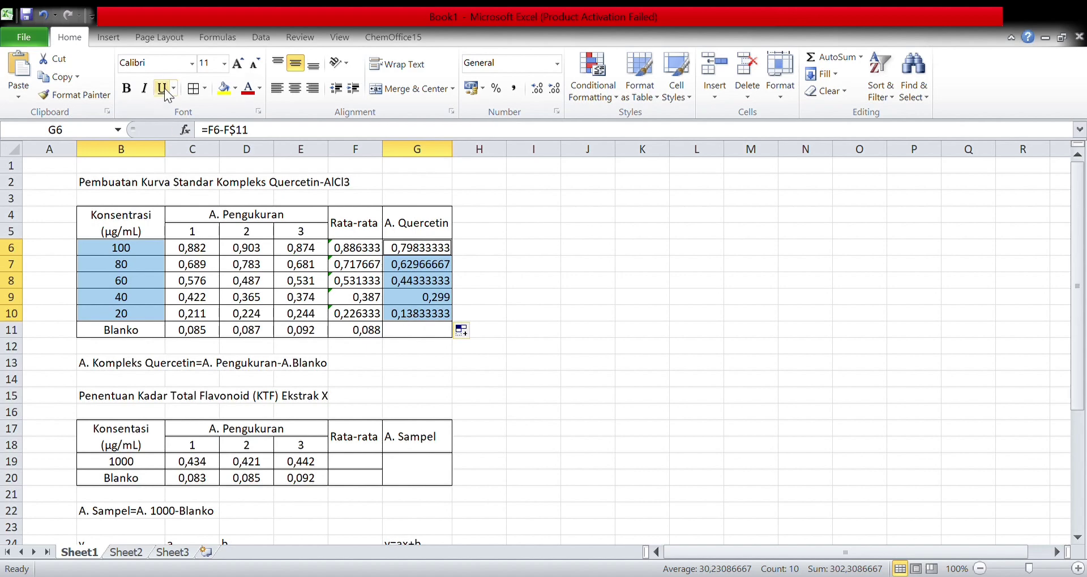
pyautogui.click(111, 36)
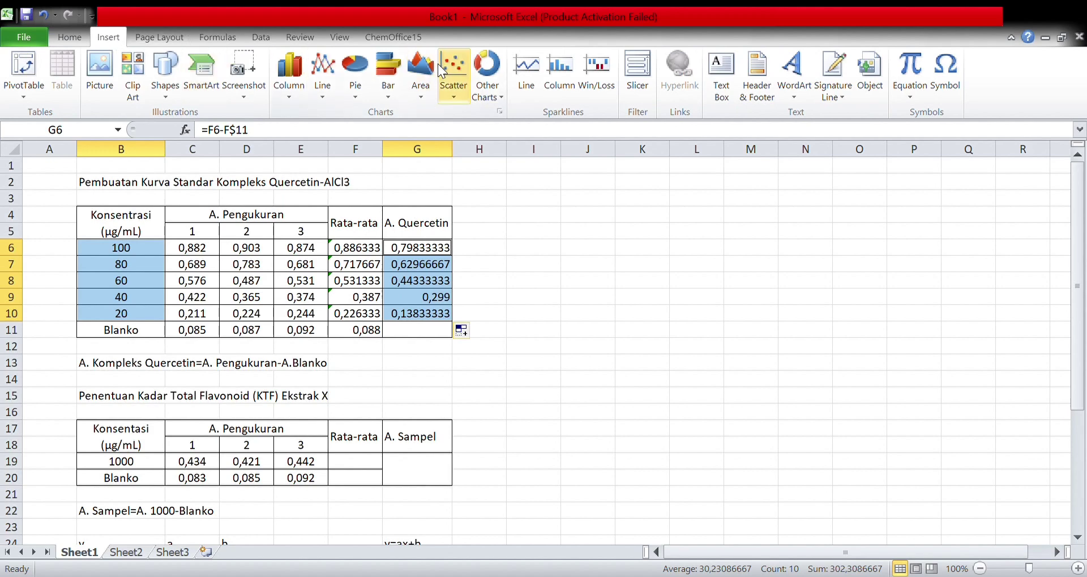
pyautogui.click(455, 68)
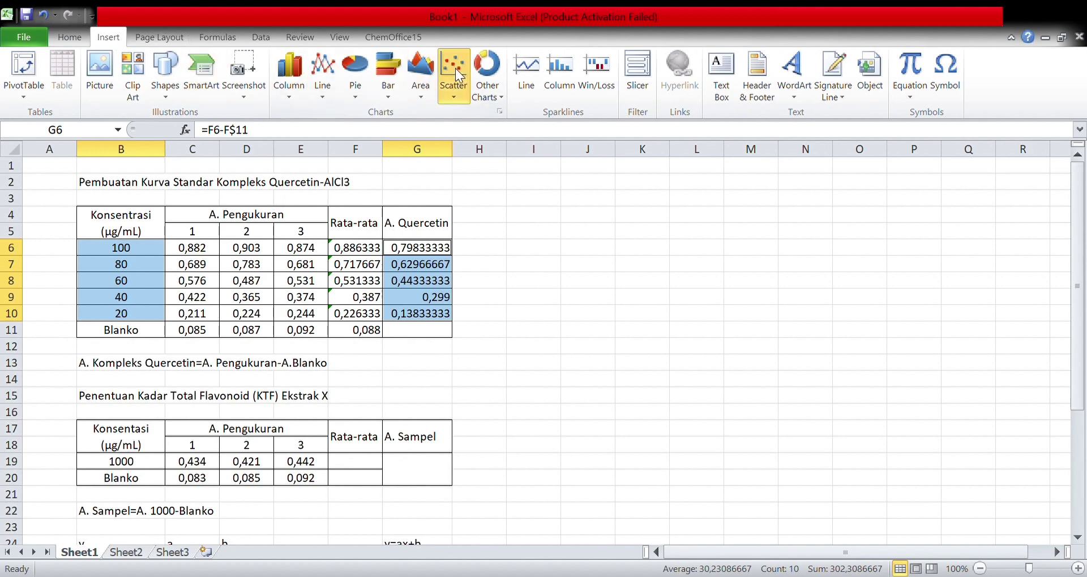
pyautogui.click(457, 148)
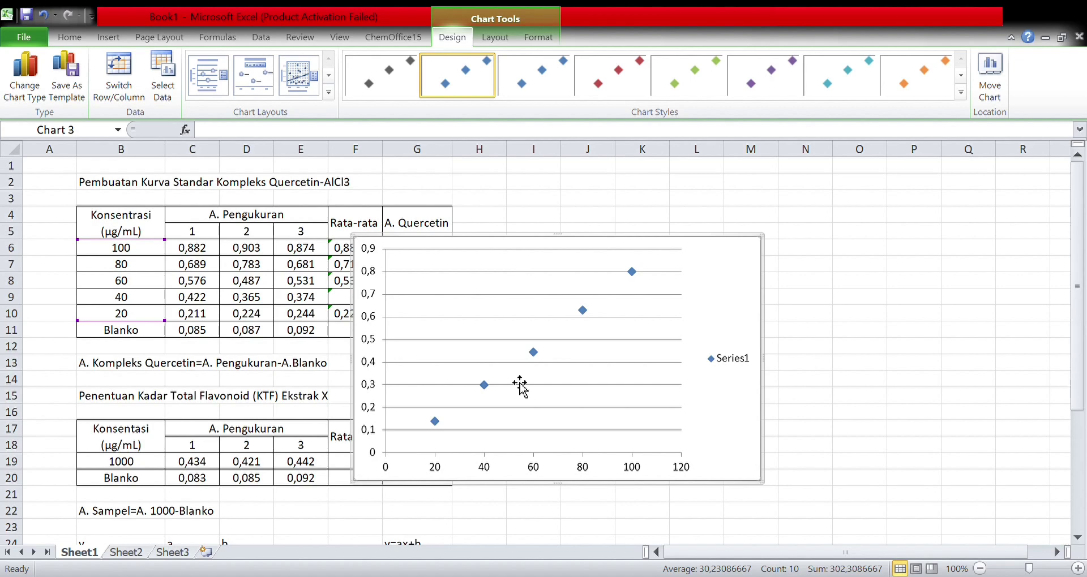
# - Add a linear trendline (y = 0,0083x - 0,0335, R² = 0,9984), delete gridlines and legend, and shift the plot area
pyautogui.click(534, 352)
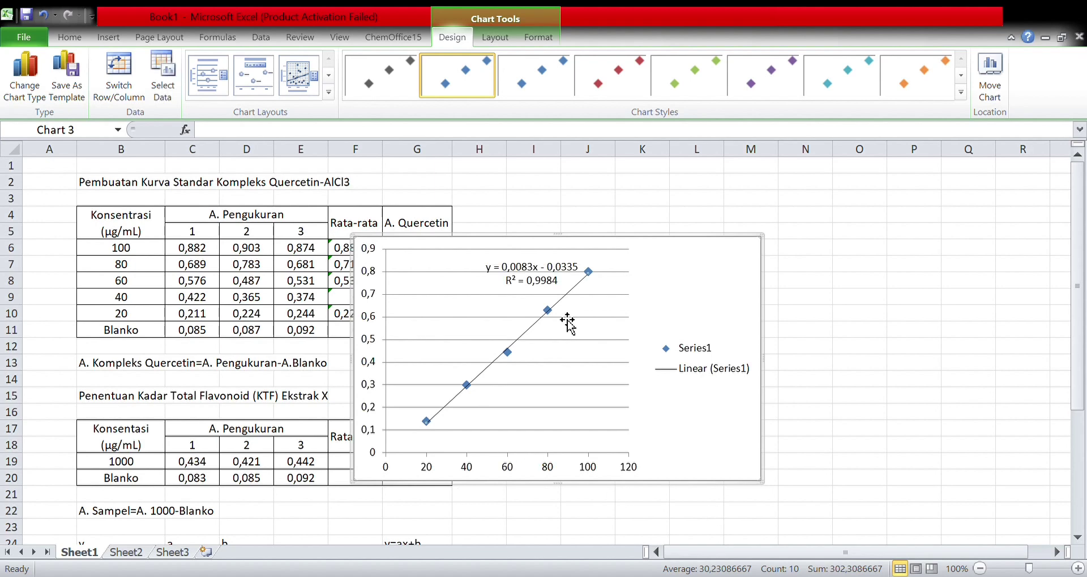
pyautogui.click(621, 374)
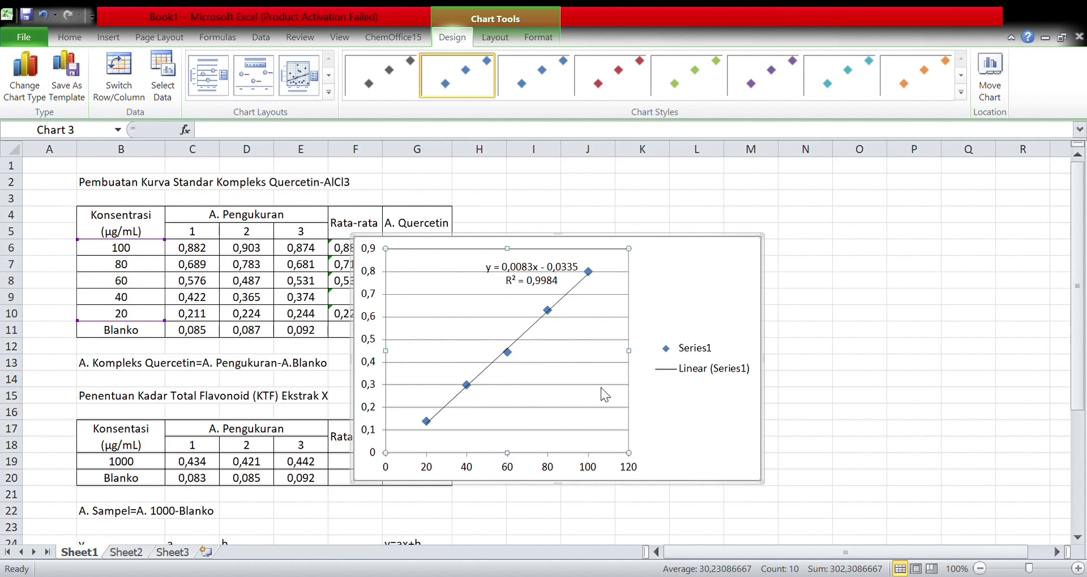
pyautogui.click(603, 385)
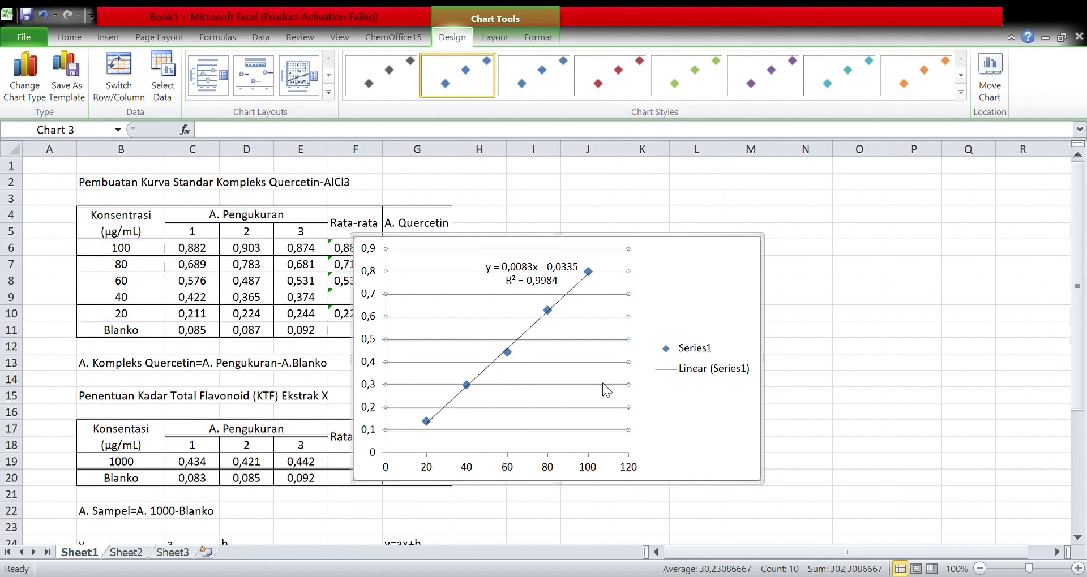
pyautogui.press('Delete')
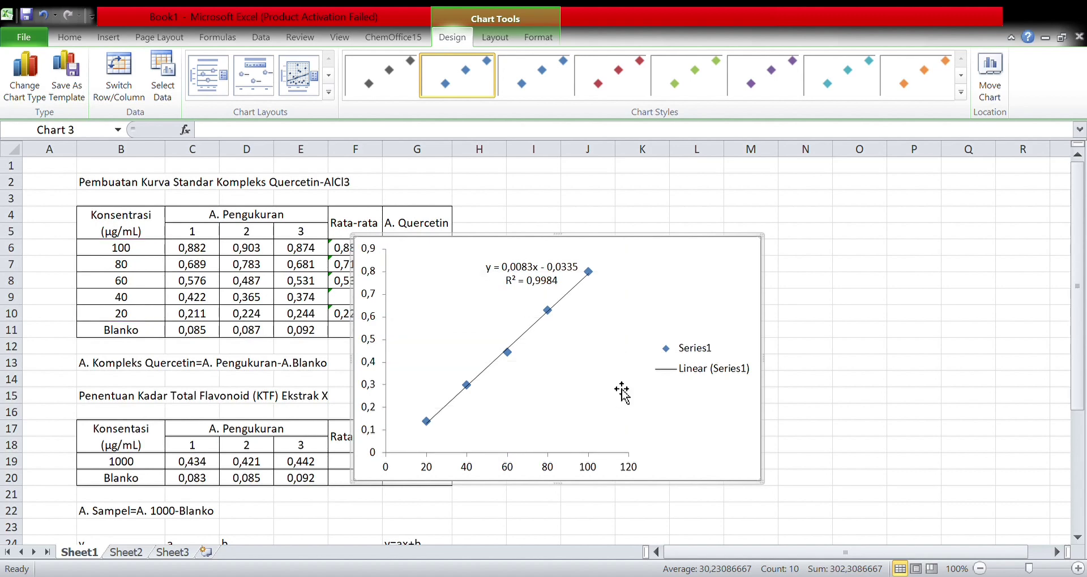
pyautogui.click(687, 371)
pyautogui.press('Delete')
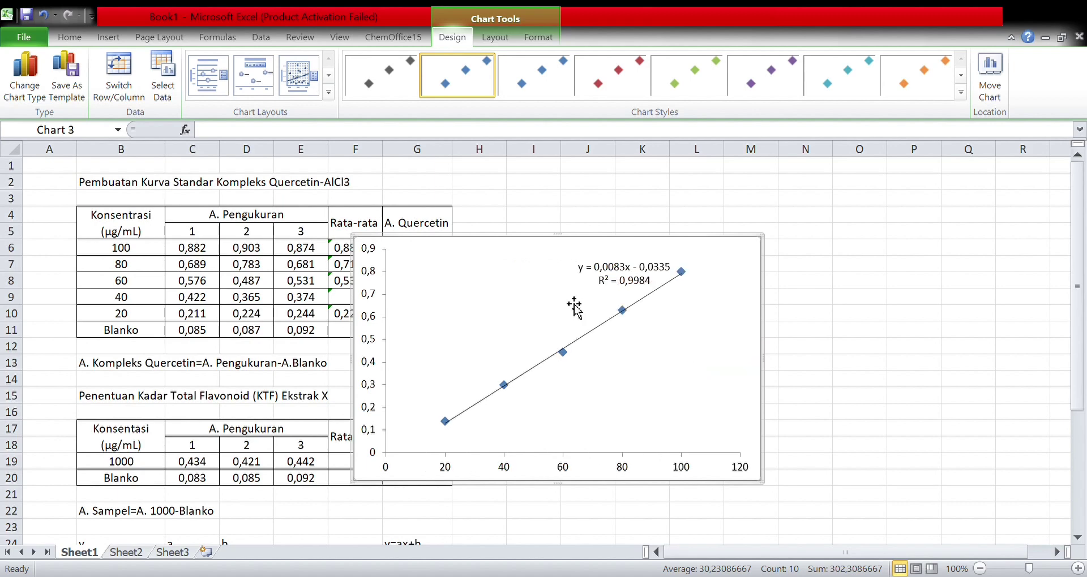
pyautogui.click(549, 263)
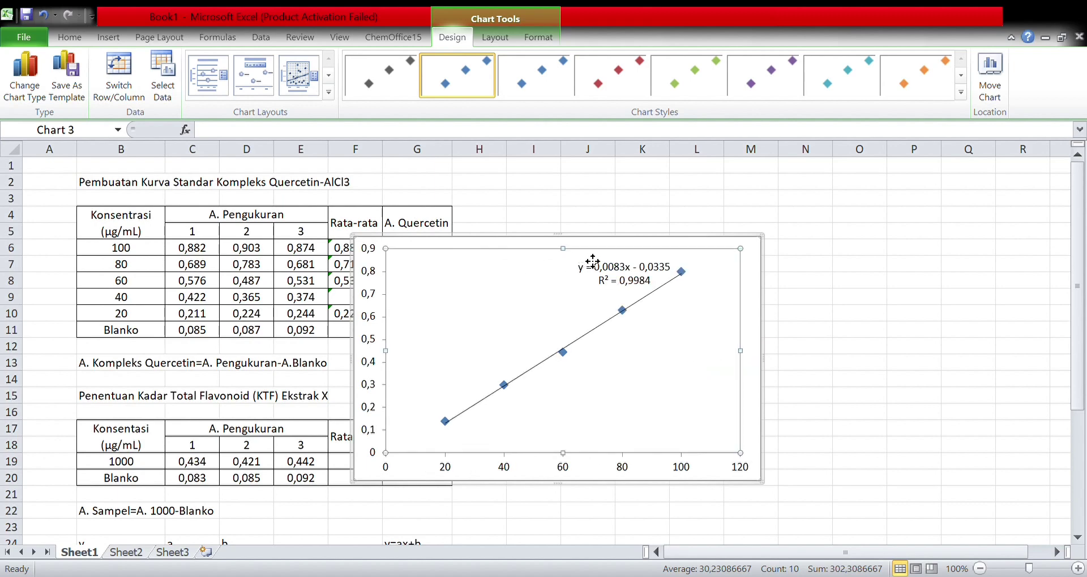
pyautogui.moveTo(583, 262); pyautogui.dragTo(716, 229)
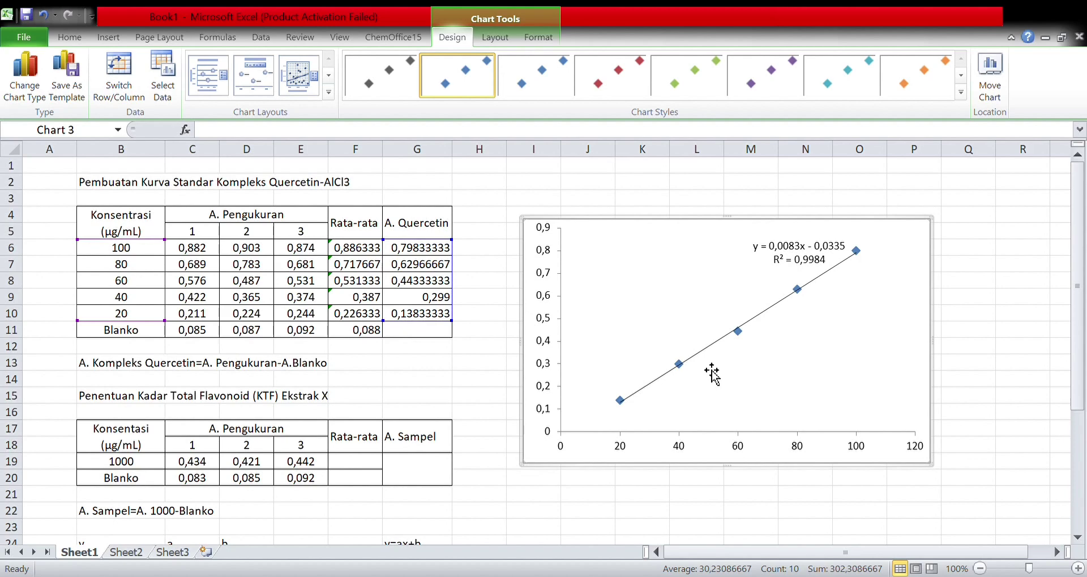
# - Title the chart's horizontal axis 'Konsentrasi'
pyautogui.click(679, 266)
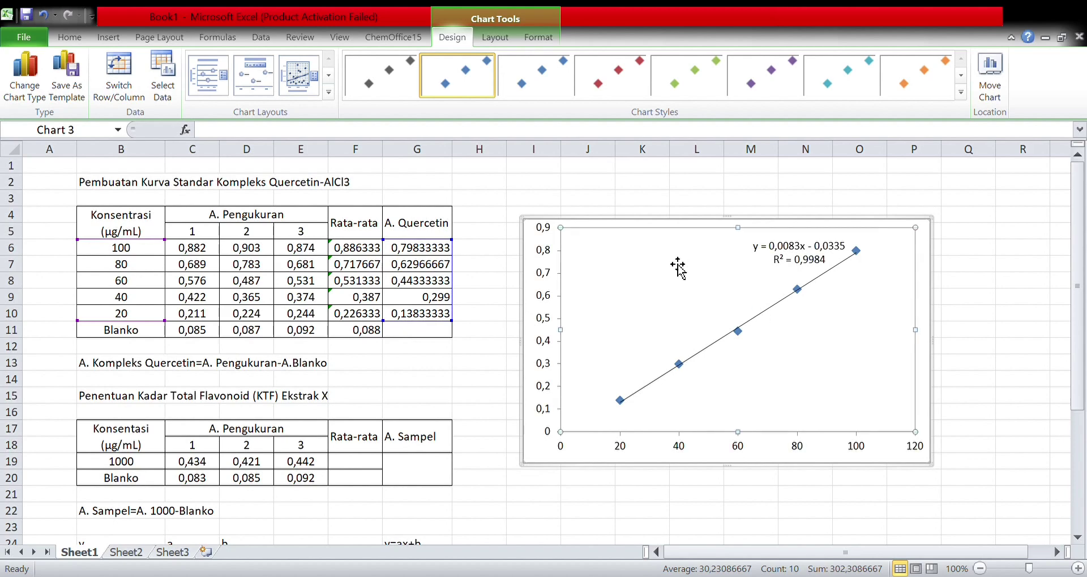
pyautogui.click(497, 39)
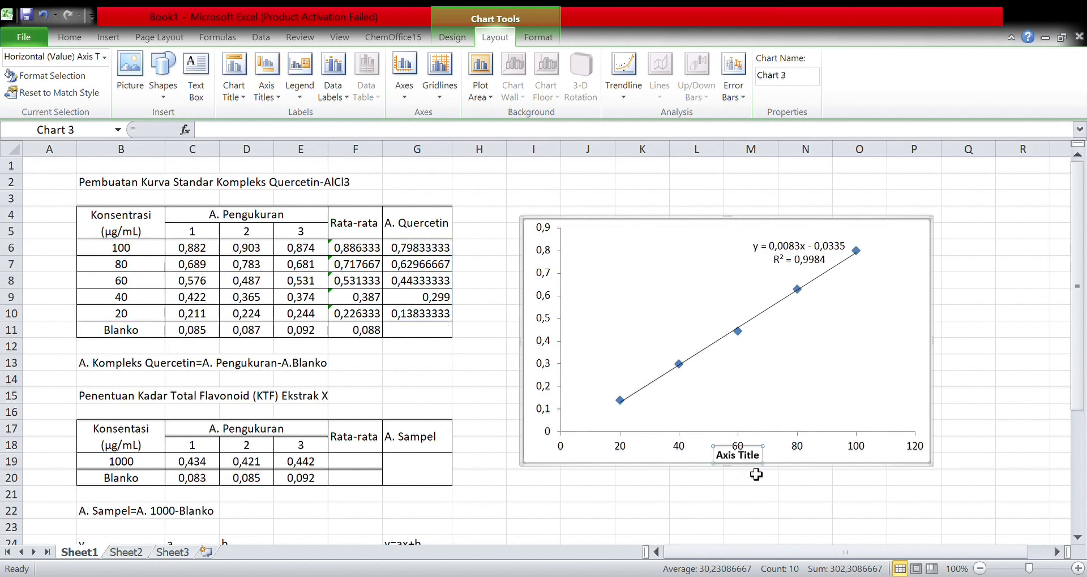
pyautogui.write('Ko')
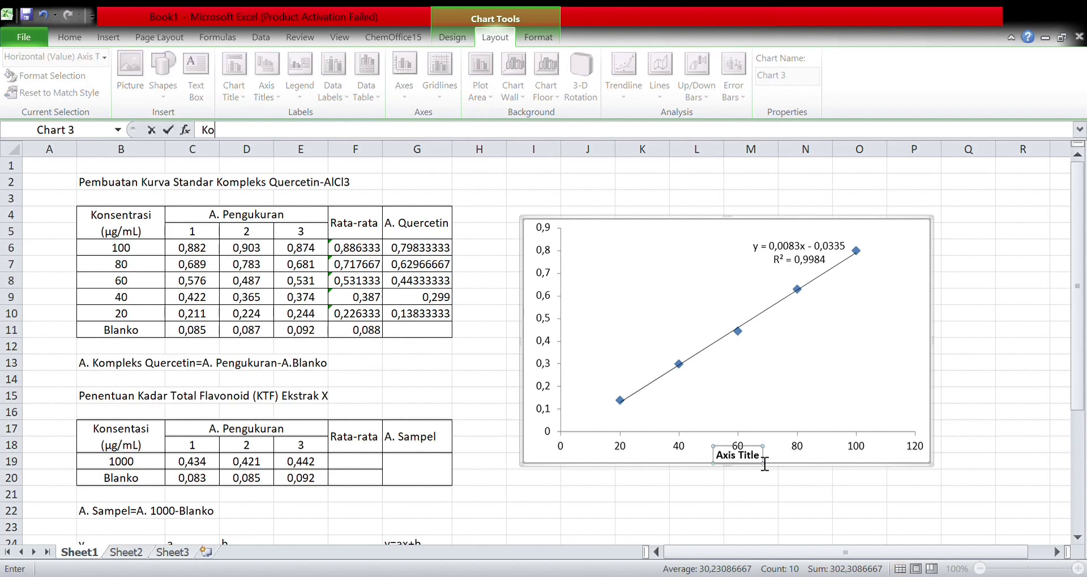
pyautogui.write('nsentrasi')
pyautogui.press('Return')
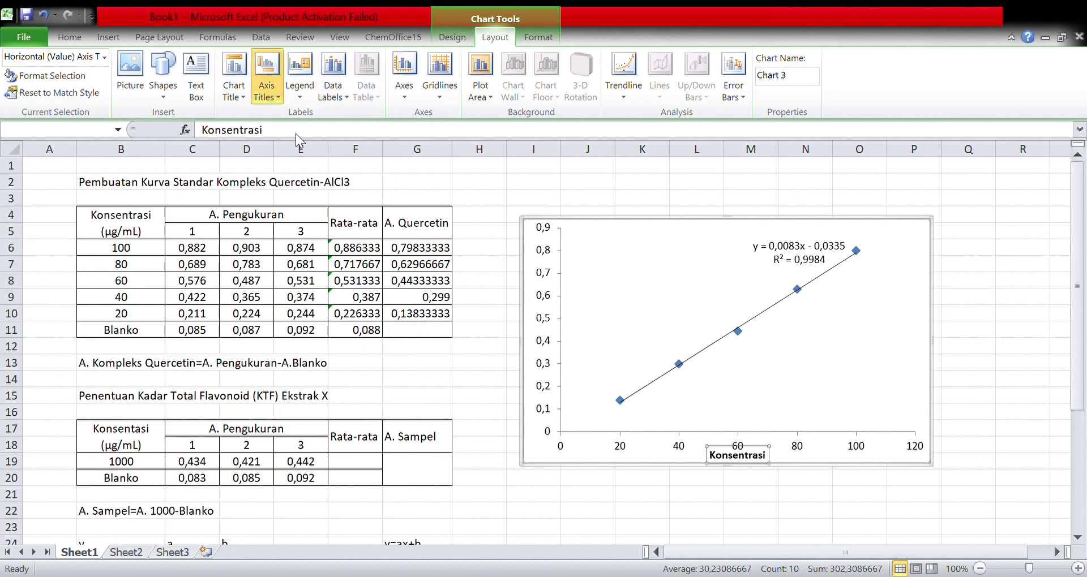
# - Add the vertical axis title 'Absorbansi'
pyautogui.click(488, 192)
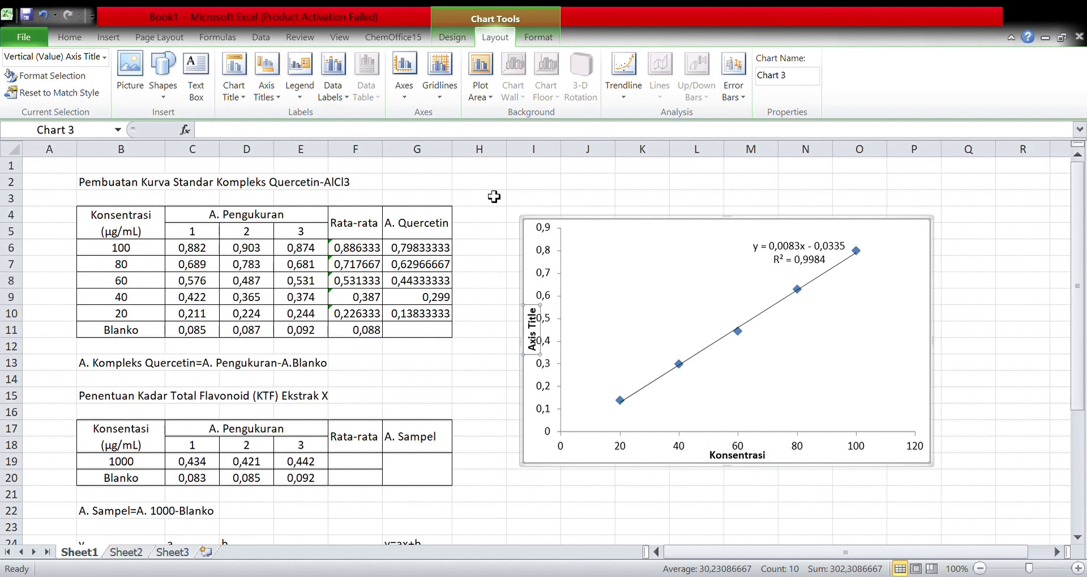
pyautogui.write('Absorban')
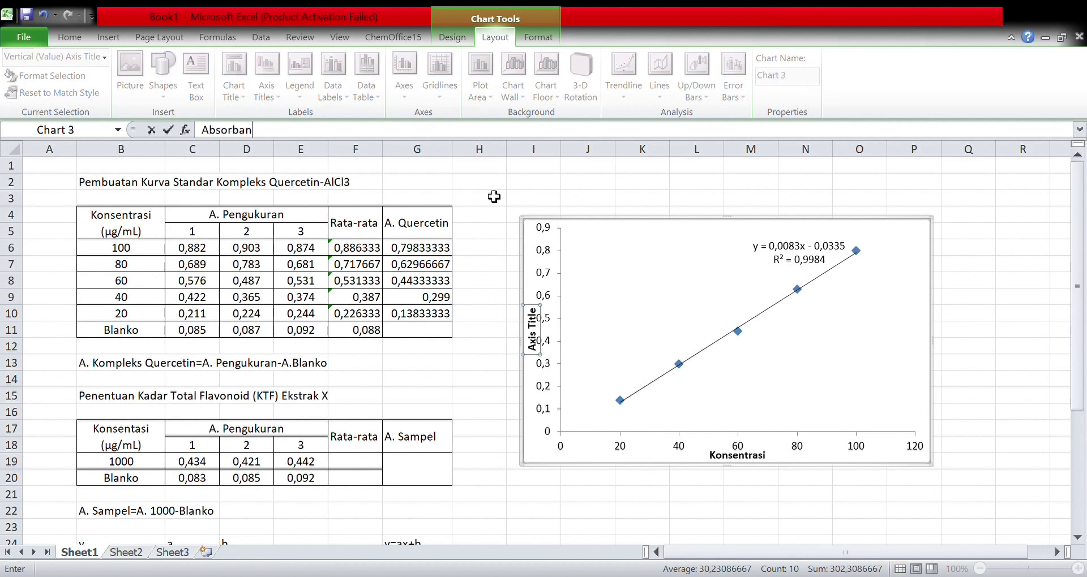
pyautogui.write('si')
pyautogui.press('Return')
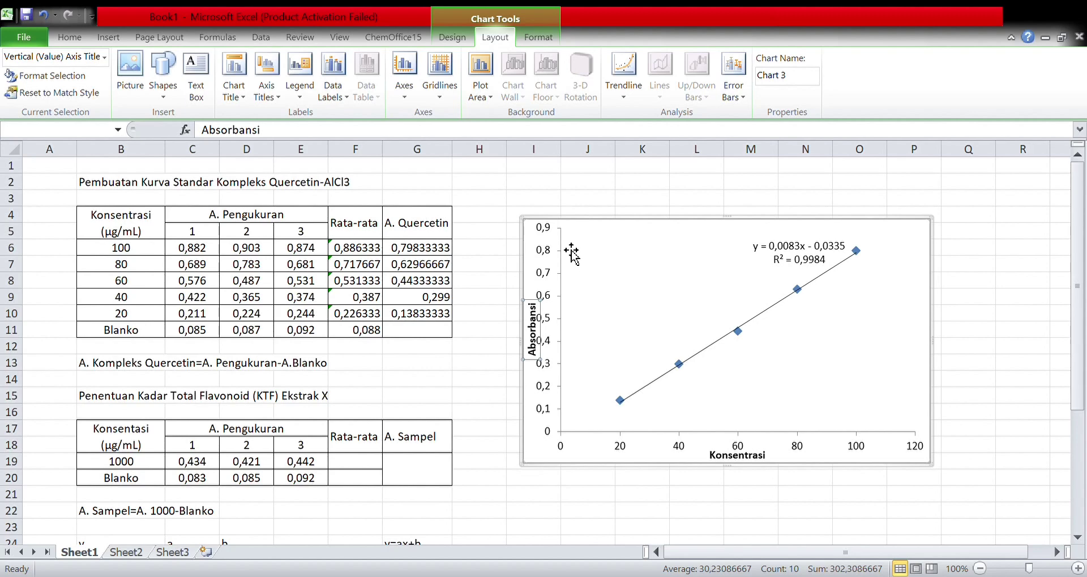
pyautogui.click(528, 198)
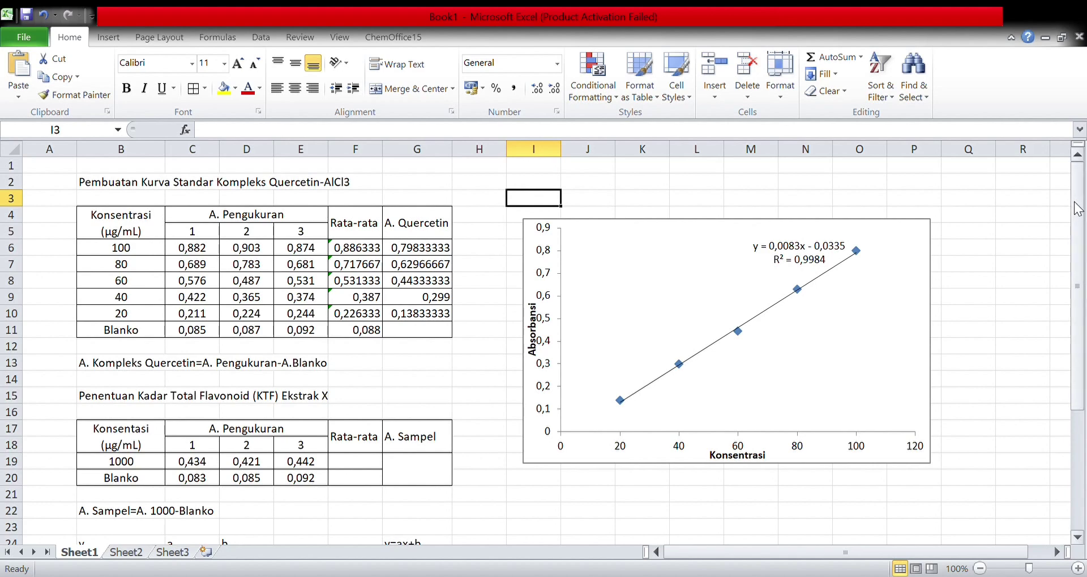
# - Enter =AVERAGE(C19:E19) in F19 and fill to F20, giving 0,432333 and 0,086667
pyautogui.moveTo(1078, 208); pyautogui.dragTo(1084, 302)
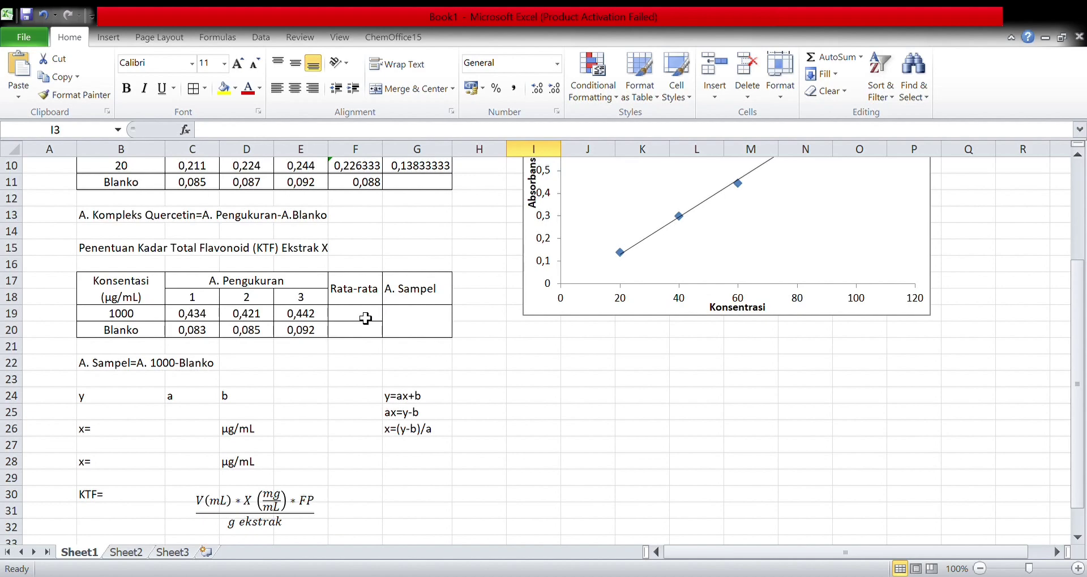
pyautogui.click(366, 319)
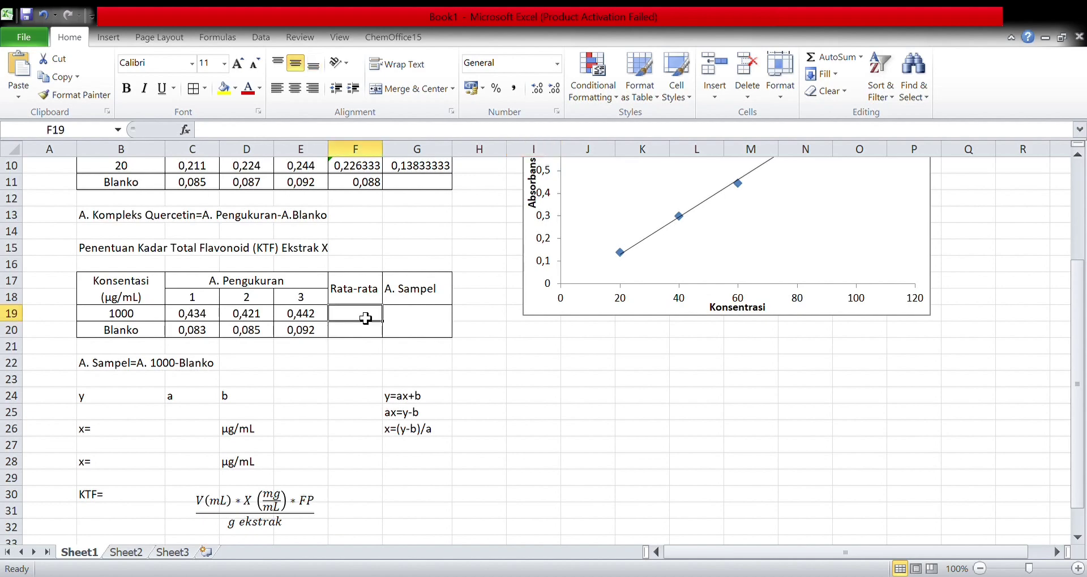
pyautogui.write('=av')
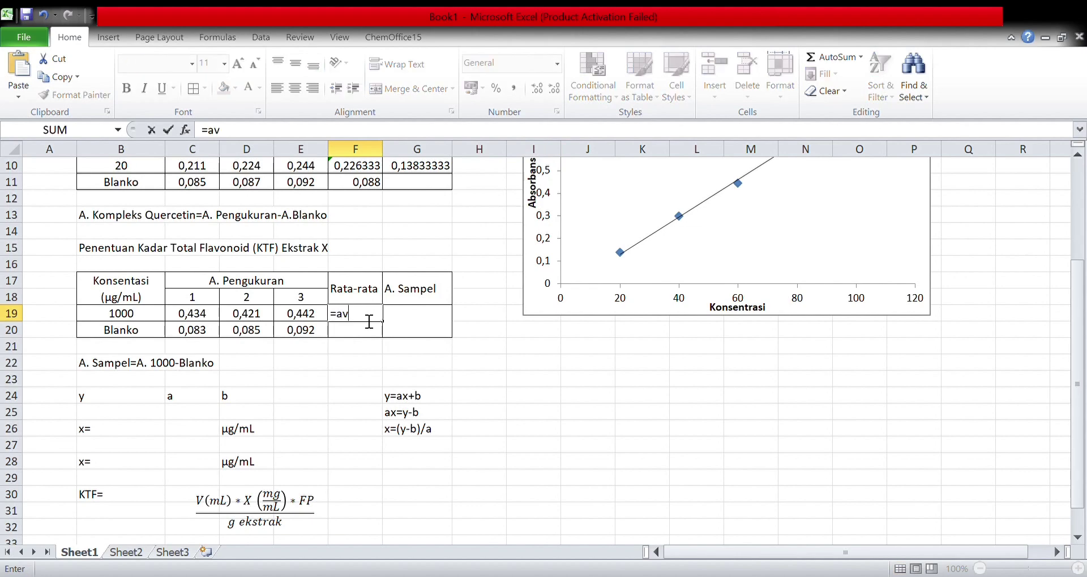
pyautogui.write('er')
pyautogui.press('Tab')
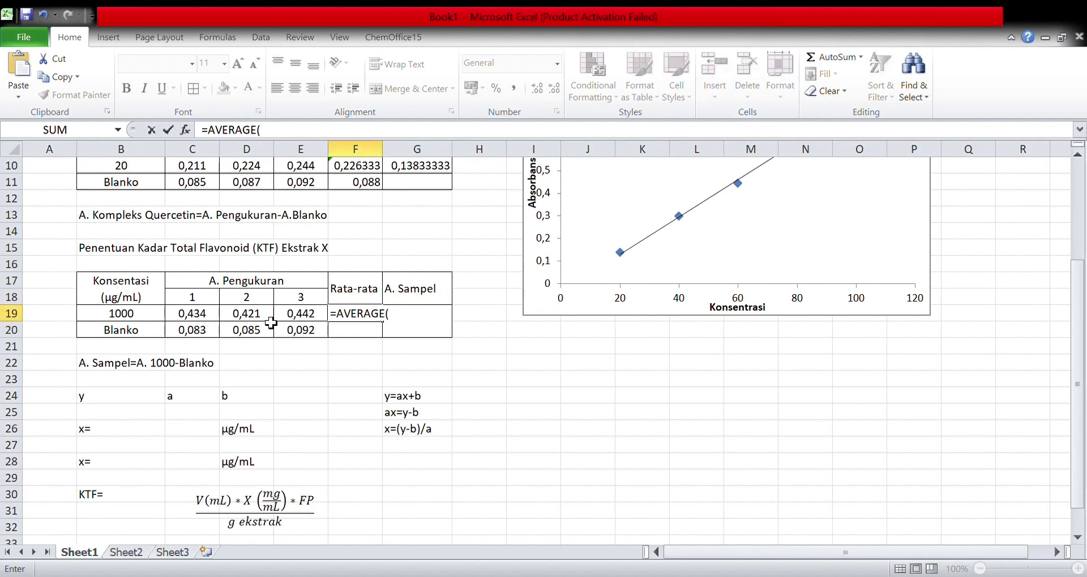
pyautogui.moveTo(205, 315); pyautogui.dragTo(312, 318)
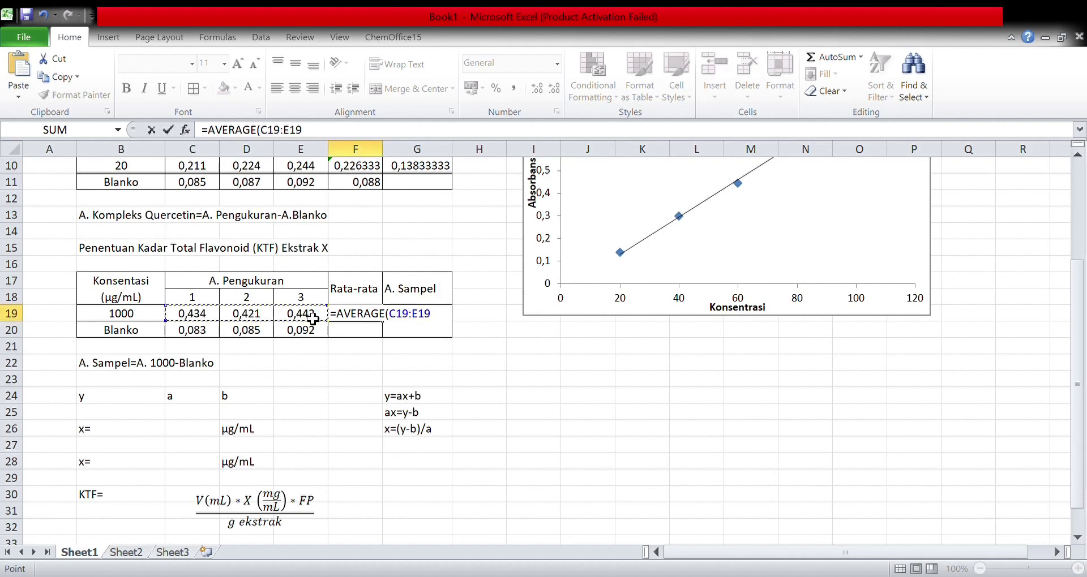
pyautogui.press('Return')
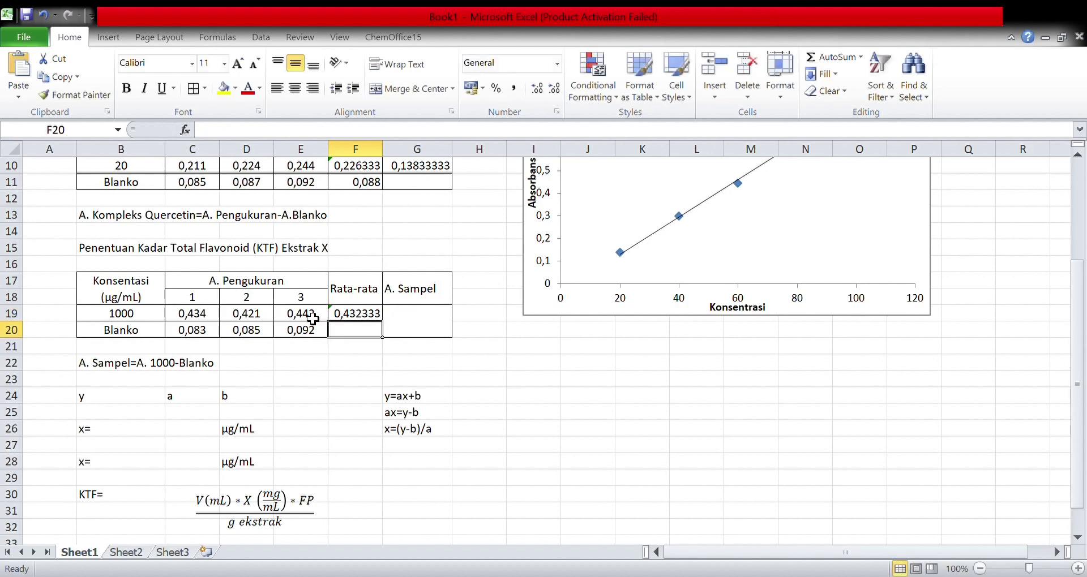
pyautogui.click(373, 320)
pyautogui.moveTo(376, 322); pyautogui.dragTo(385, 340)
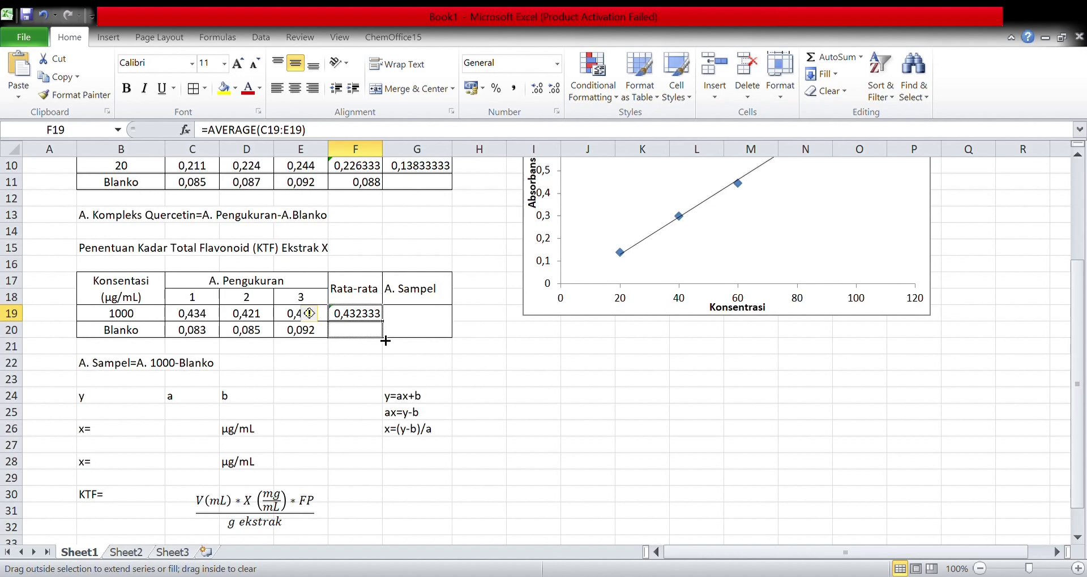
# - Enter =F19-F20 in the merged A. Sampel cell, giving 0,34566667
pyautogui.click(443, 330)
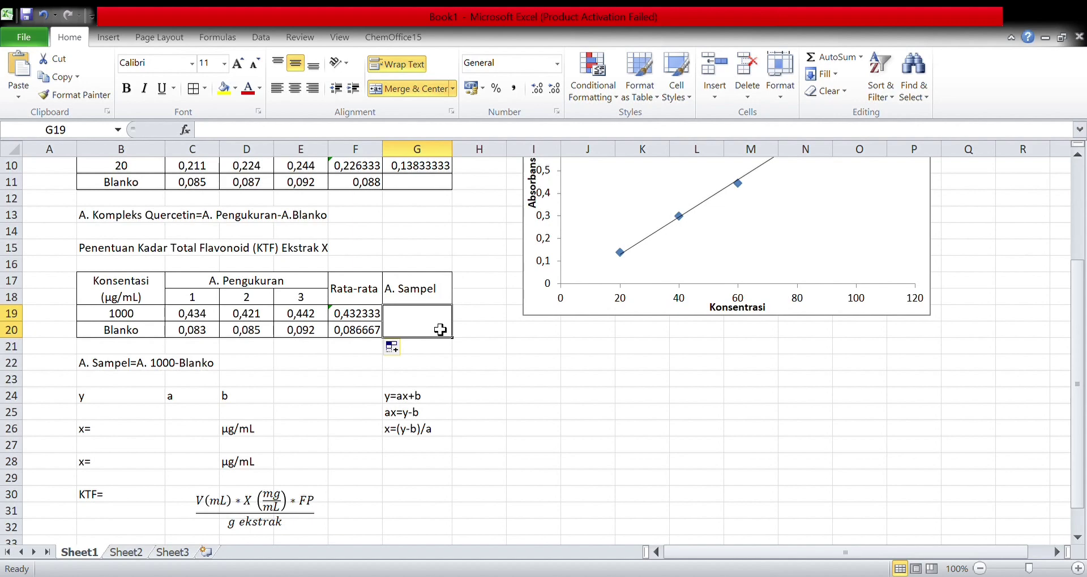
pyautogui.write('=')
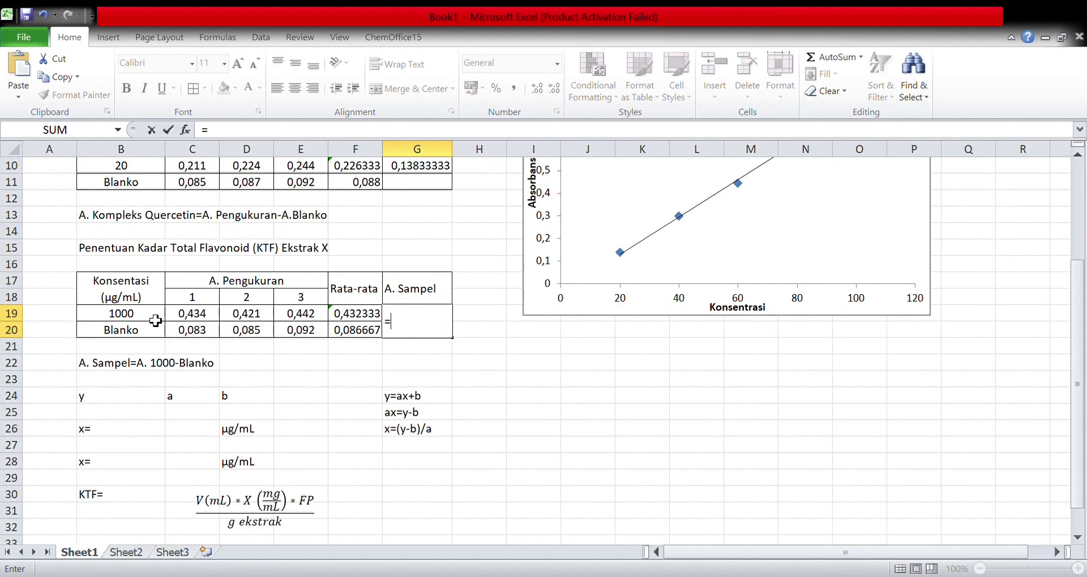
pyautogui.click(353, 318)
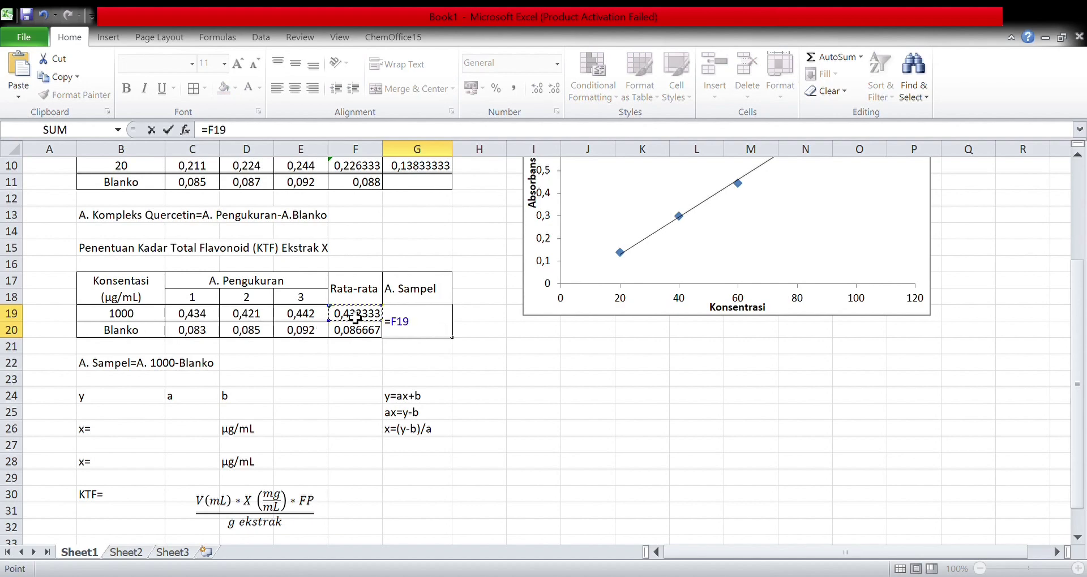
pyautogui.write('-')
pyautogui.click(368, 338)
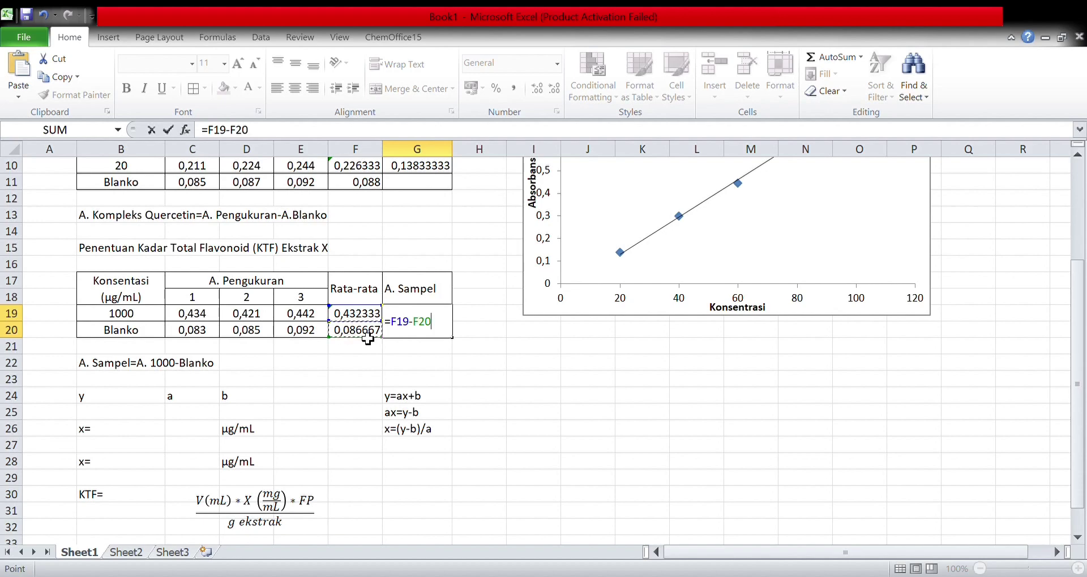
pyautogui.press('Return')
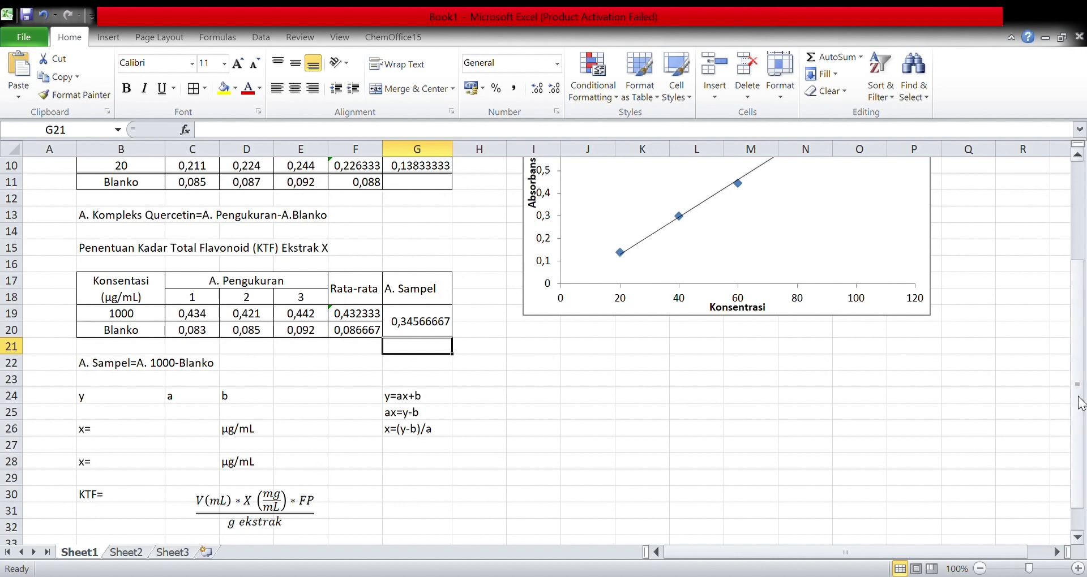
pyautogui.moveTo(1078, 403)
pyautogui.mouseDown()
pyautogui.moveTo(1072, 326)
pyautogui.moveTo(1080, 362)
pyautogui.mouseUp()
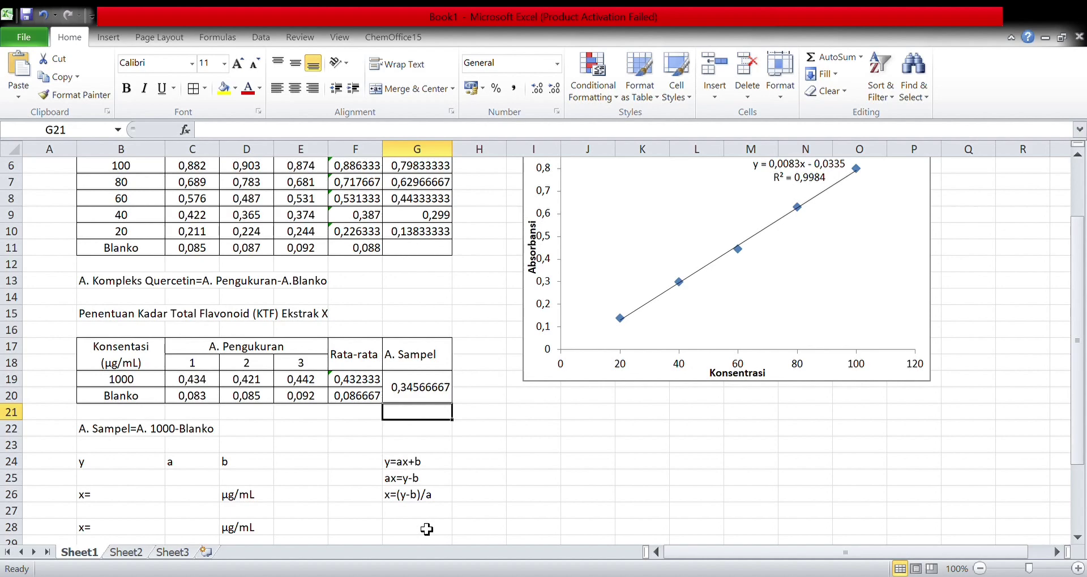
# - Enter slope a = 0,0083 in C25 and intercept b = -0,0335 in D25
pyautogui.click(195, 483)
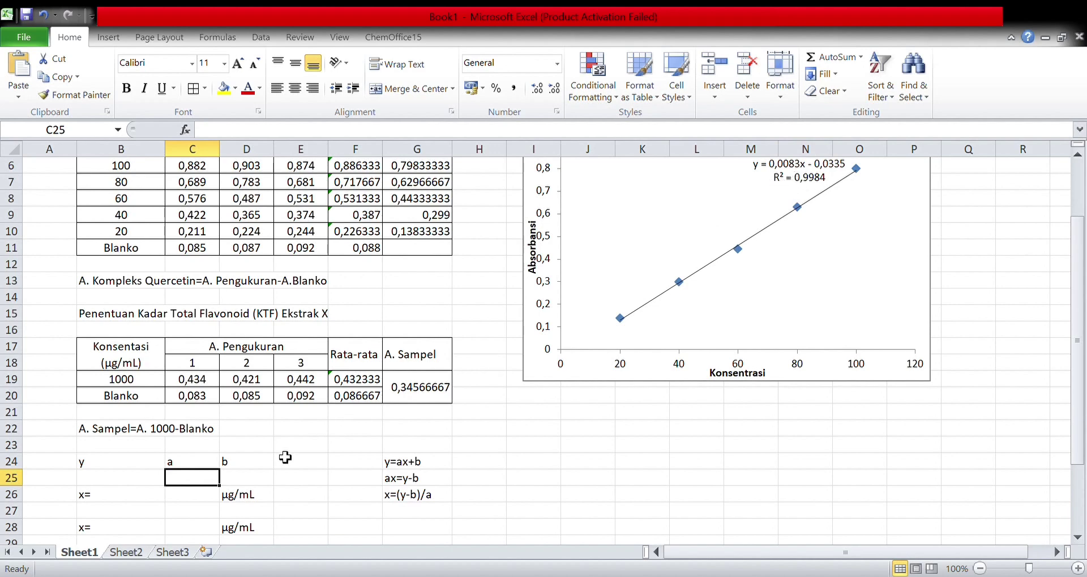
pyautogui.write('0,0')
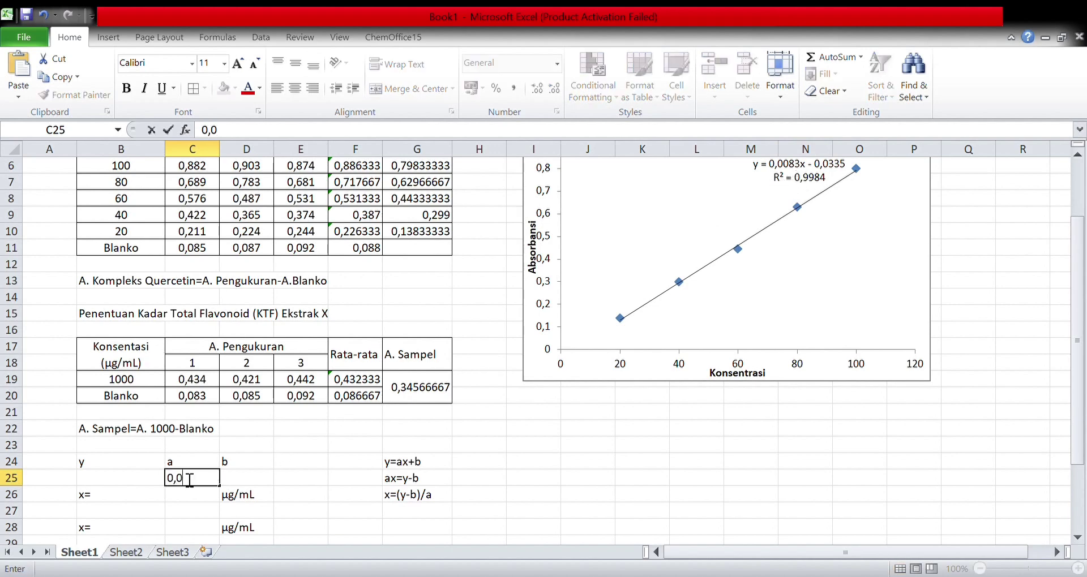
pyautogui.write('0')
pyautogui.write('83')
pyautogui.click(244, 482)
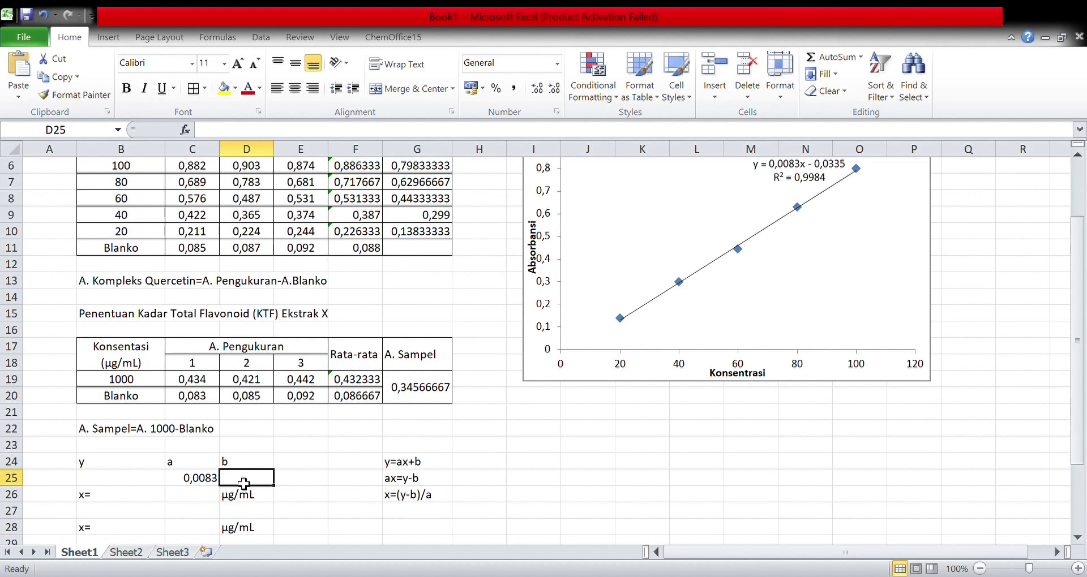
pyautogui.write('-')
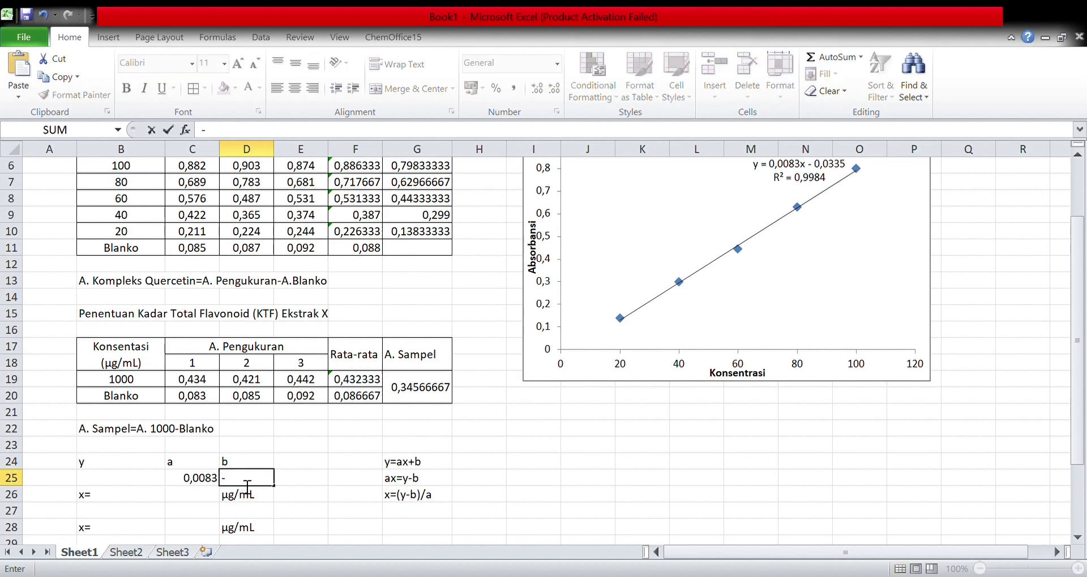
pyautogui.write('0,0')
pyautogui.write('33')
pyautogui.write('5')
pyautogui.click(196, 499)
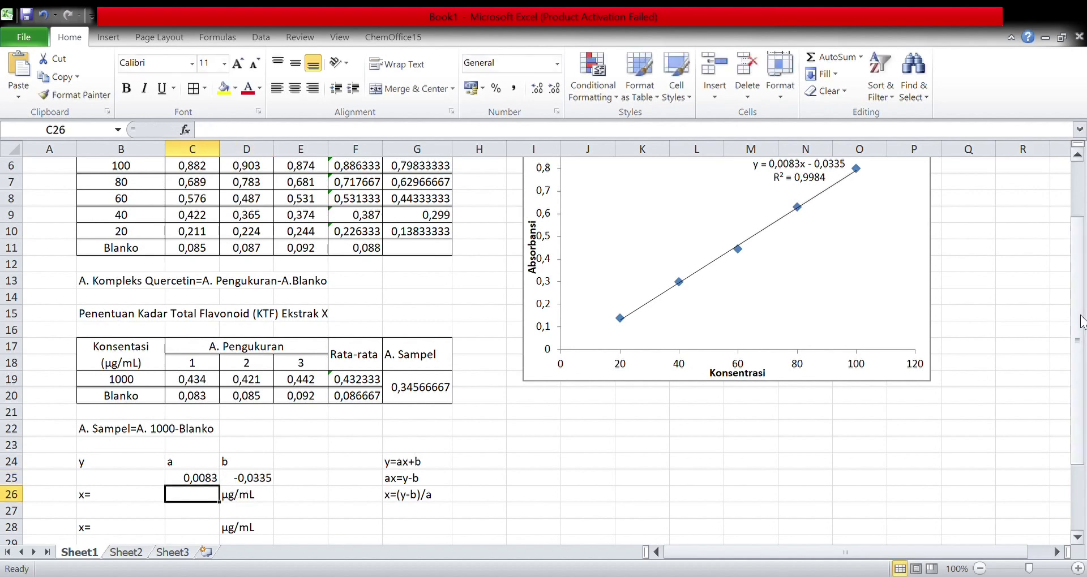
pyautogui.moveTo(1082, 322); pyautogui.dragTo(1084, 345)
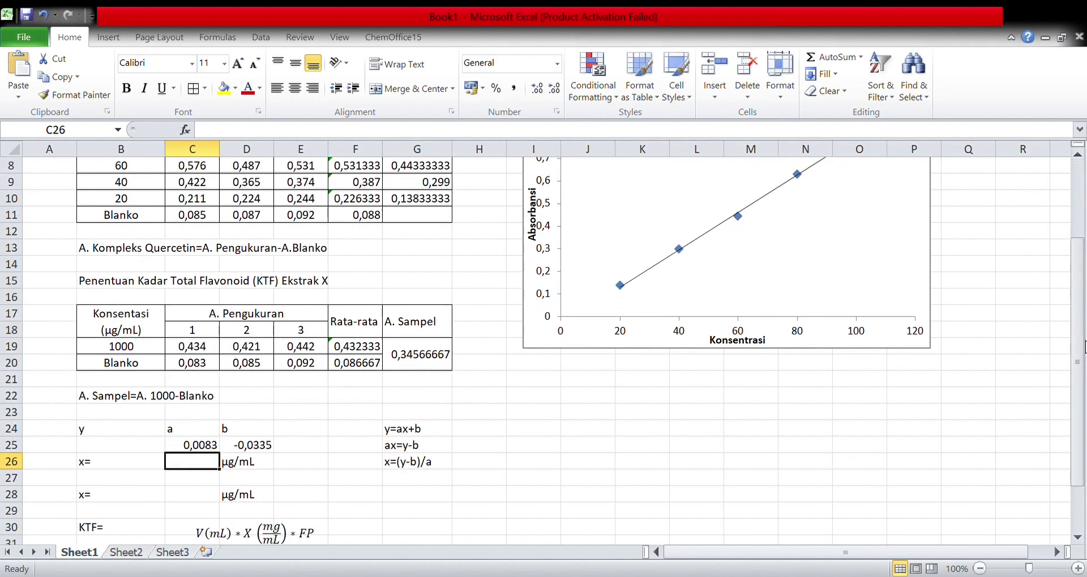
# - Enter the sample absorbance 0,34566667 as y in B25
pyautogui.click(111, 448)
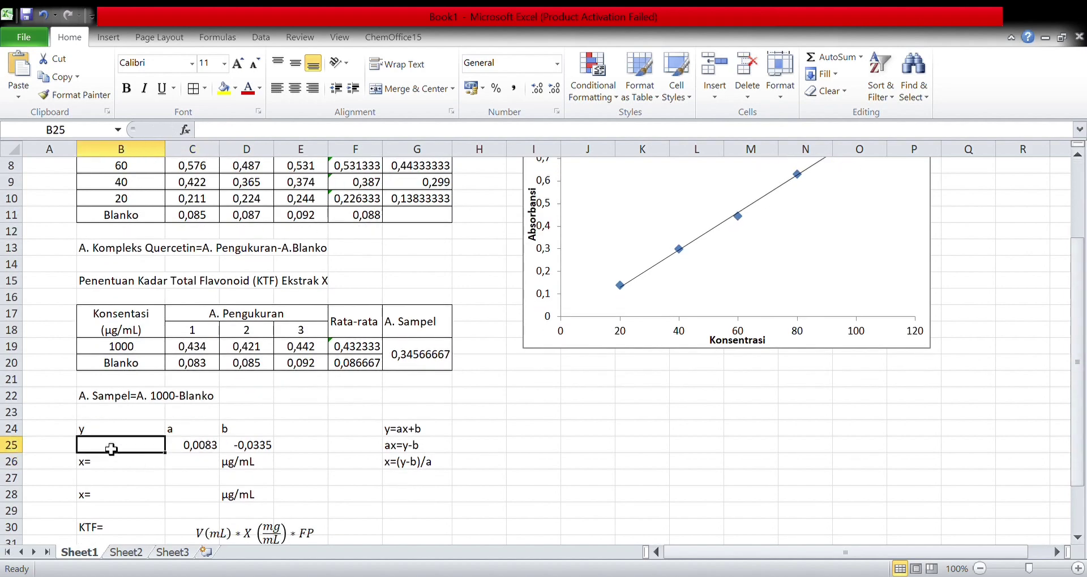
pyautogui.scroll(-1, 111, 449)
pyautogui.click(417, 321)
pyautogui.hotkey('ctrl', 'c')
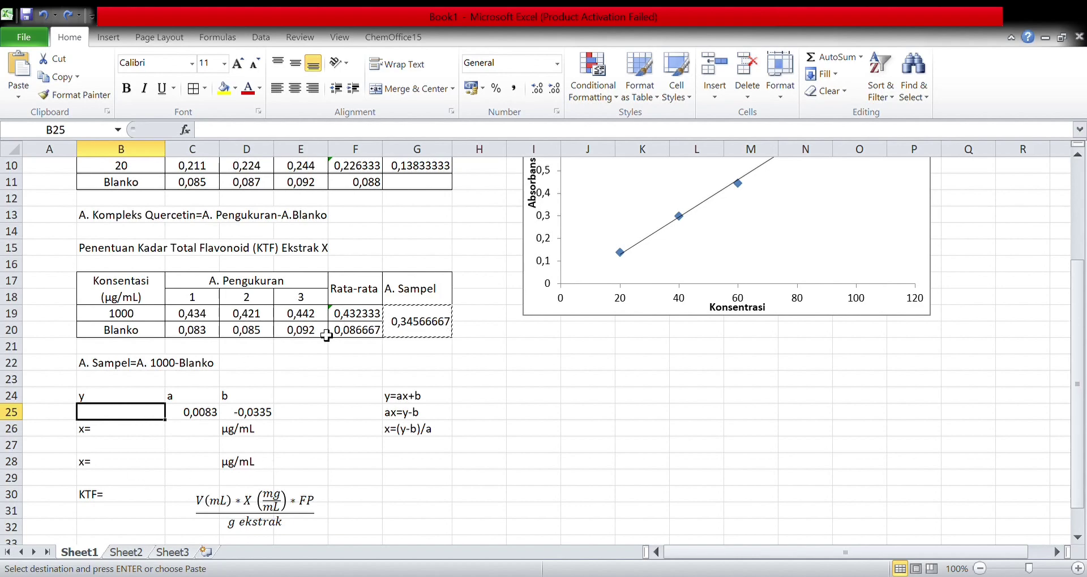
pyautogui.write('0')
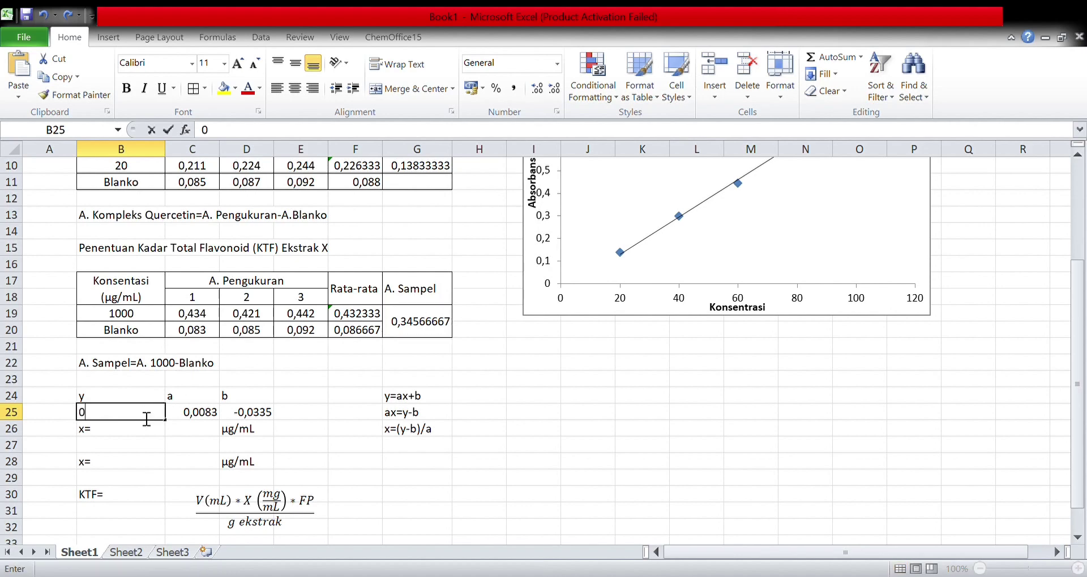
pyautogui.write(',3')
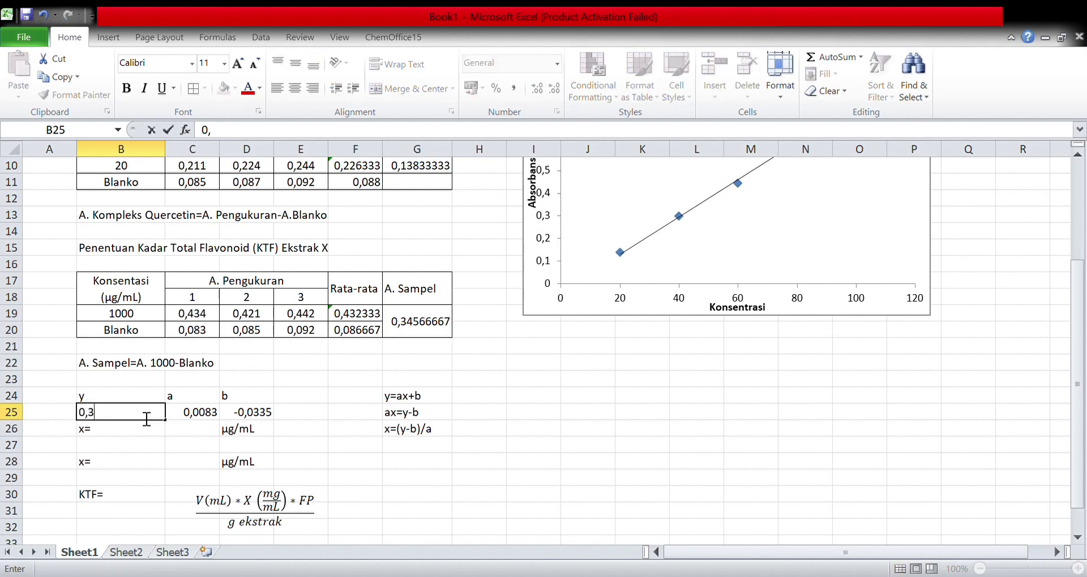
pyautogui.write('45')
pyautogui.write('6666')
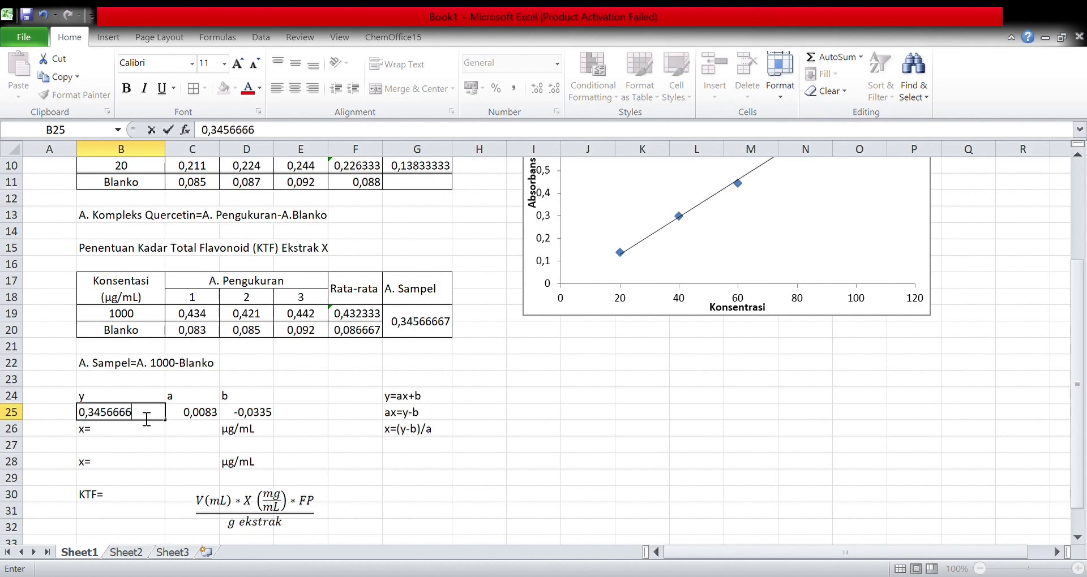
pyautogui.write('7')
pyautogui.click(141, 436)
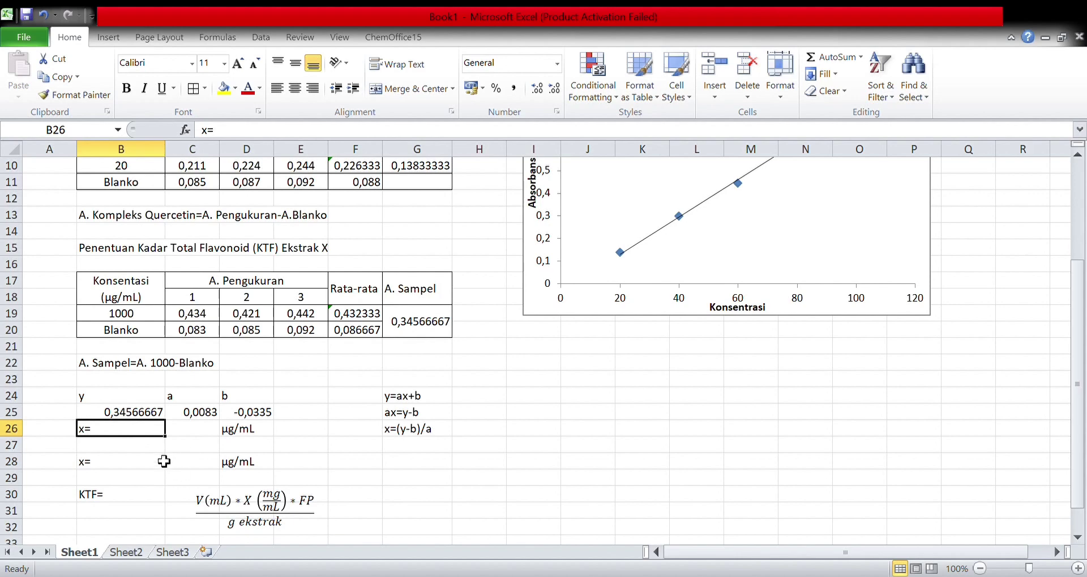
# - Enter =(B25-D25)/C25 in C26, giving x = 45,68273 µg/mL
pyautogui.click(193, 435)
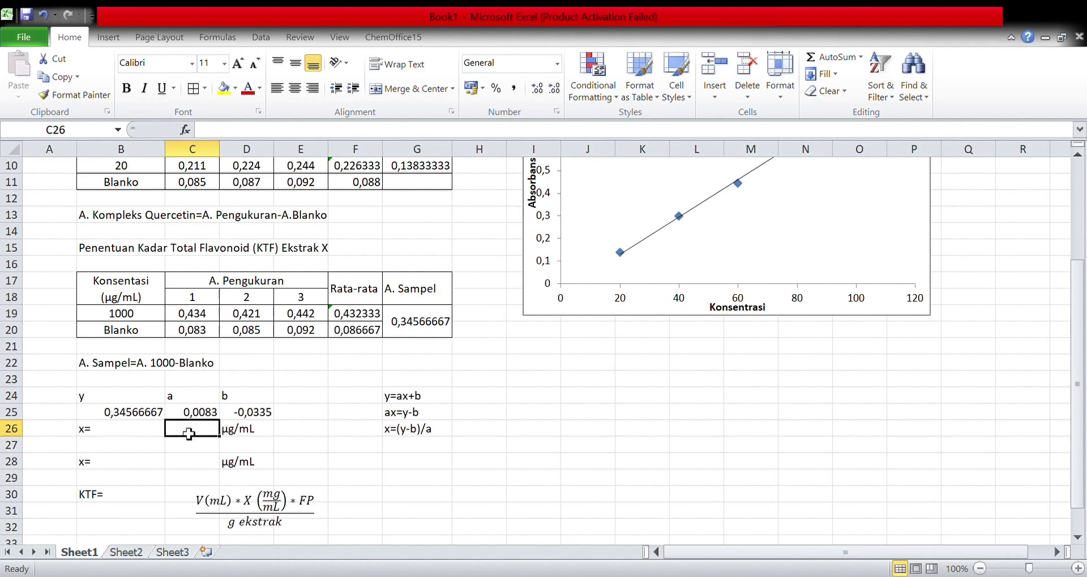
pyautogui.write('=')
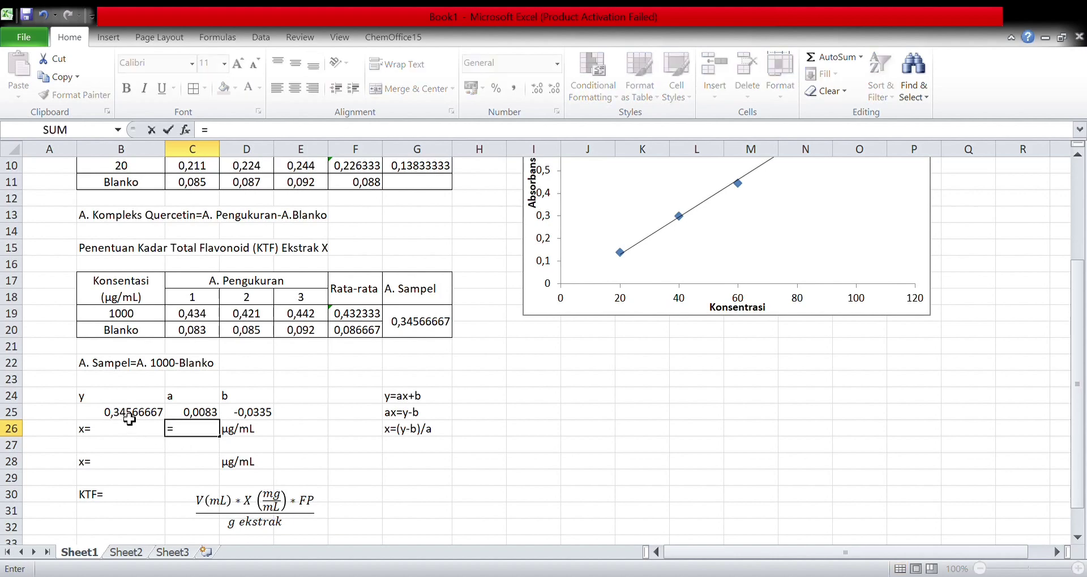
pyautogui.write('(')
pyautogui.click(134, 419)
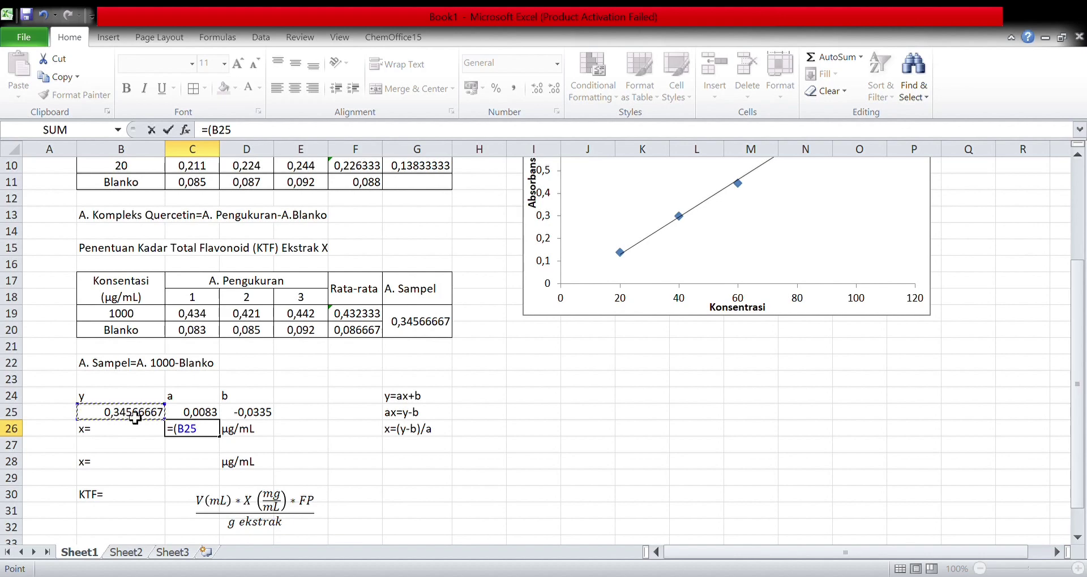
pyautogui.write('-')
pyautogui.click(267, 418)
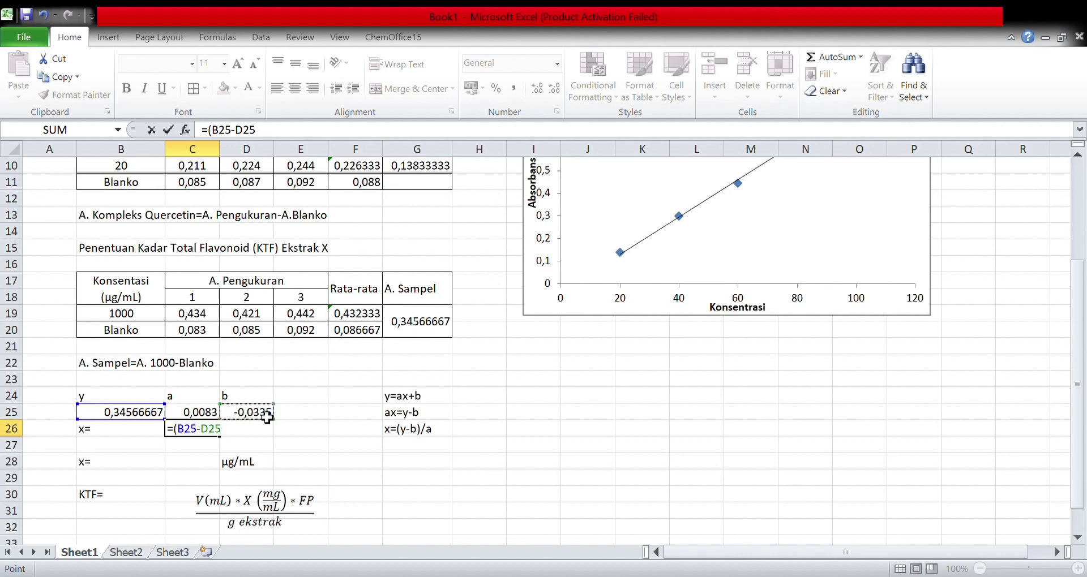
pyautogui.write(')/')
pyautogui.click(207, 416)
pyautogui.press('Return')
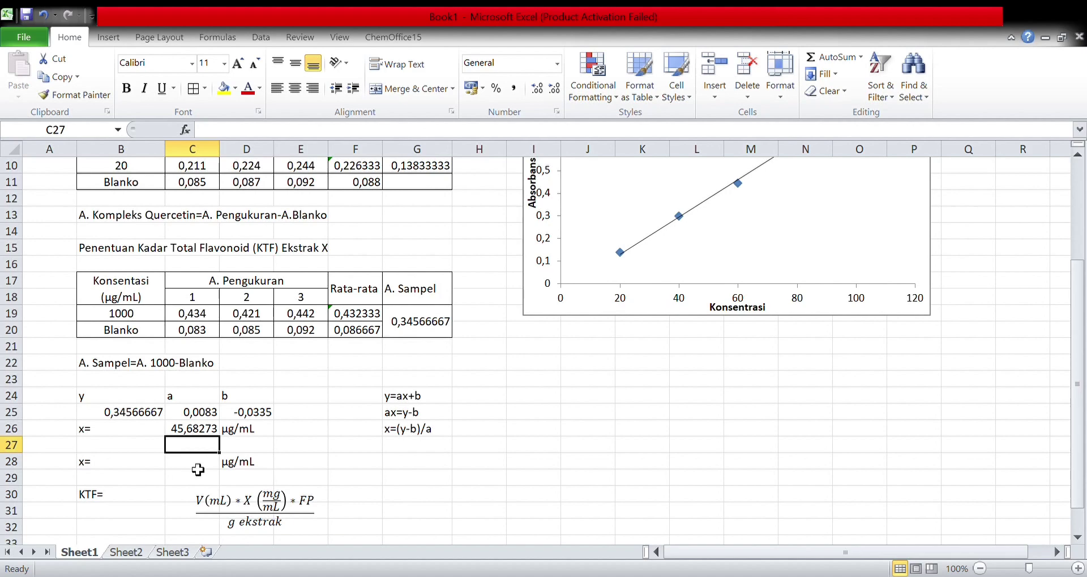
# - Change the D28 unit label from µg/mL to mg/mL
pyautogui.click(208, 465)
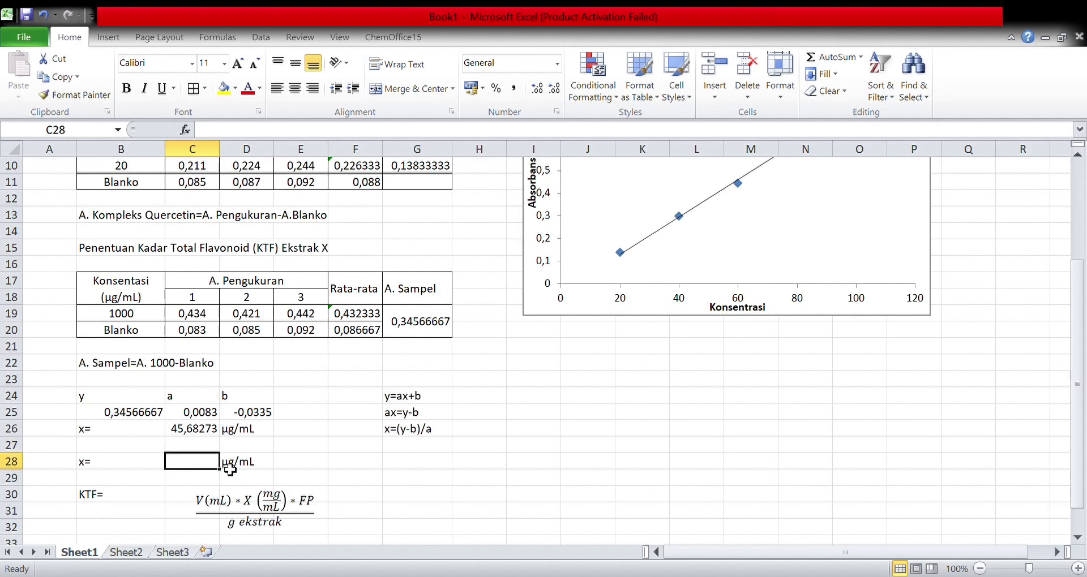
pyautogui.doubleClick(229, 463)
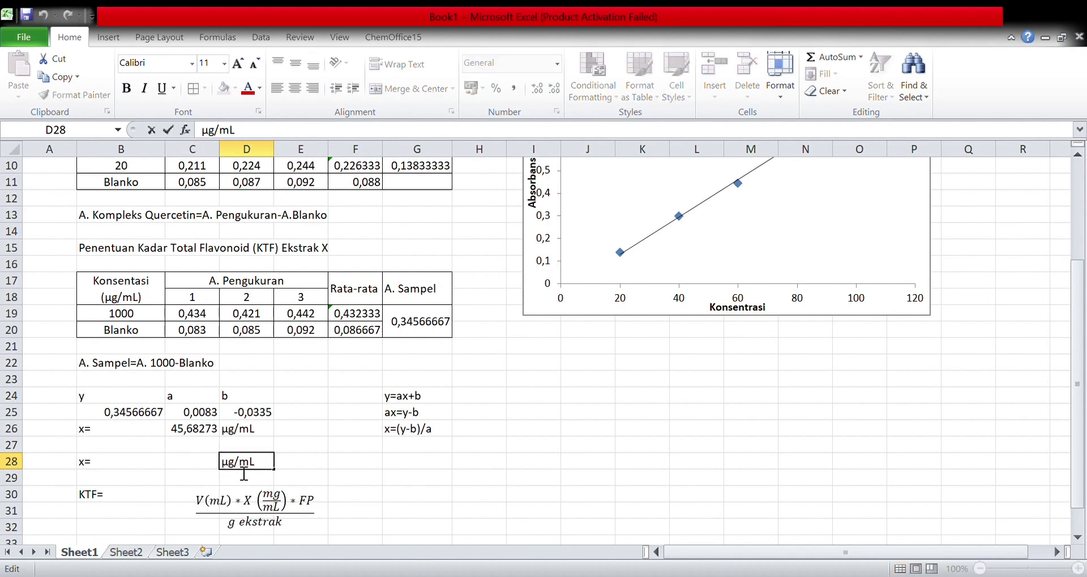
pyautogui.press('BackSpace')
pyautogui.write('m')
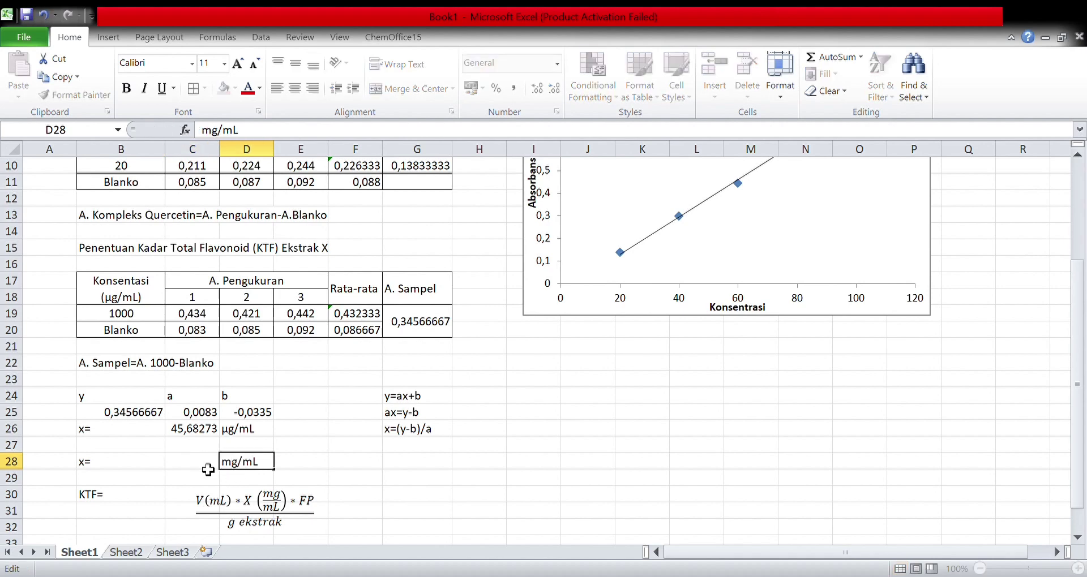
pyautogui.click(208, 468)
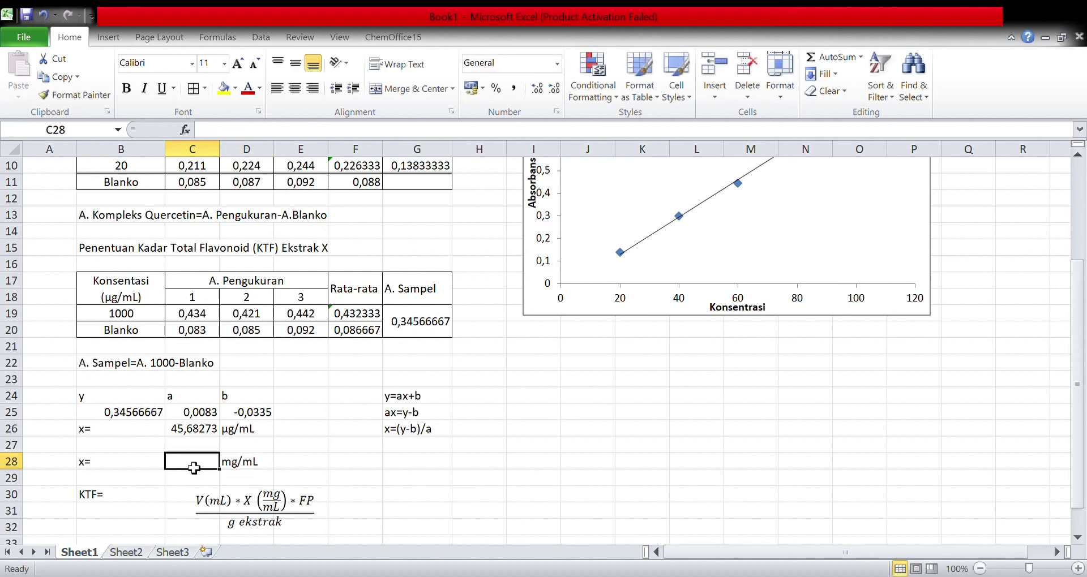
# - Enter =C26/1000 in C28 to convert x to 0,045683 mg/mL
pyautogui.write('=')
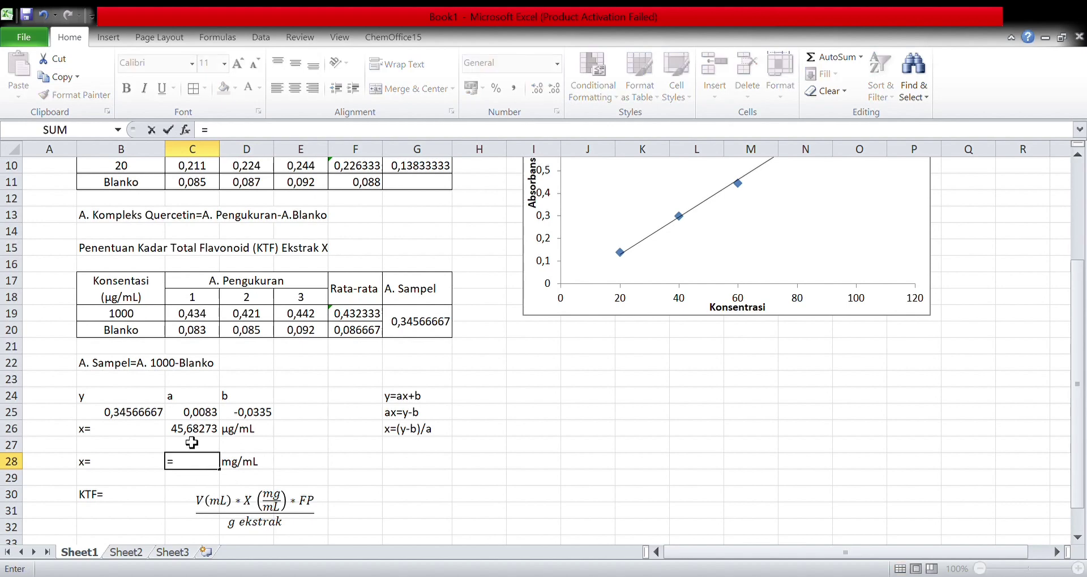
pyautogui.click(192, 433)
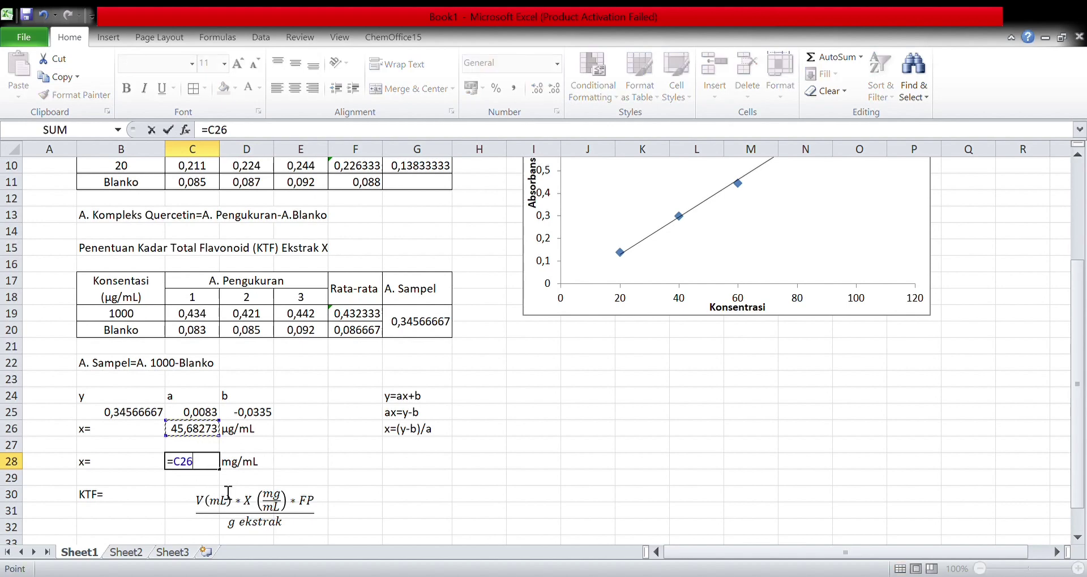
pyautogui.write('/100')
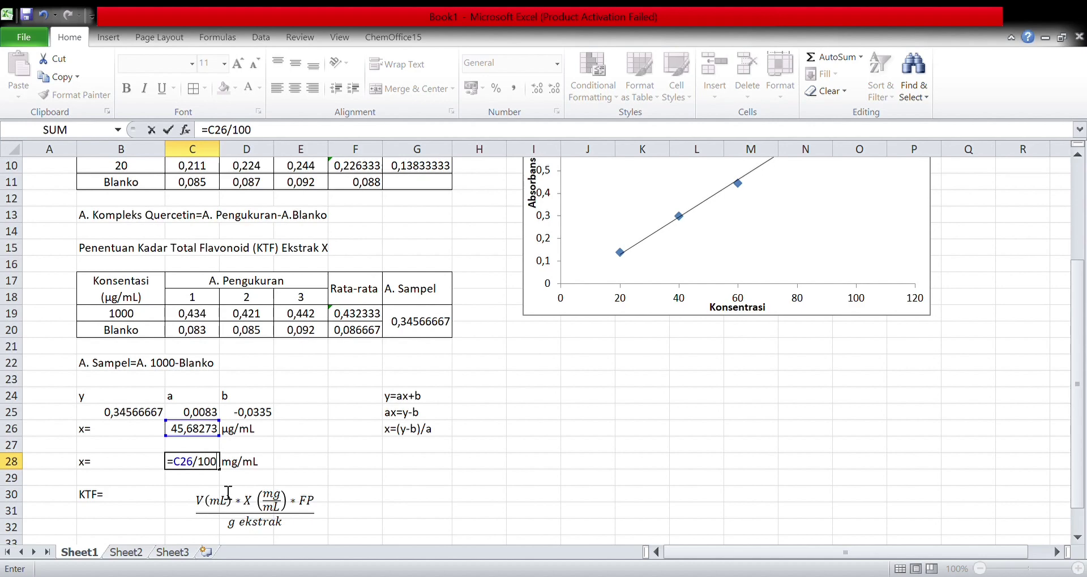
pyautogui.write('0')
pyautogui.press('Return')
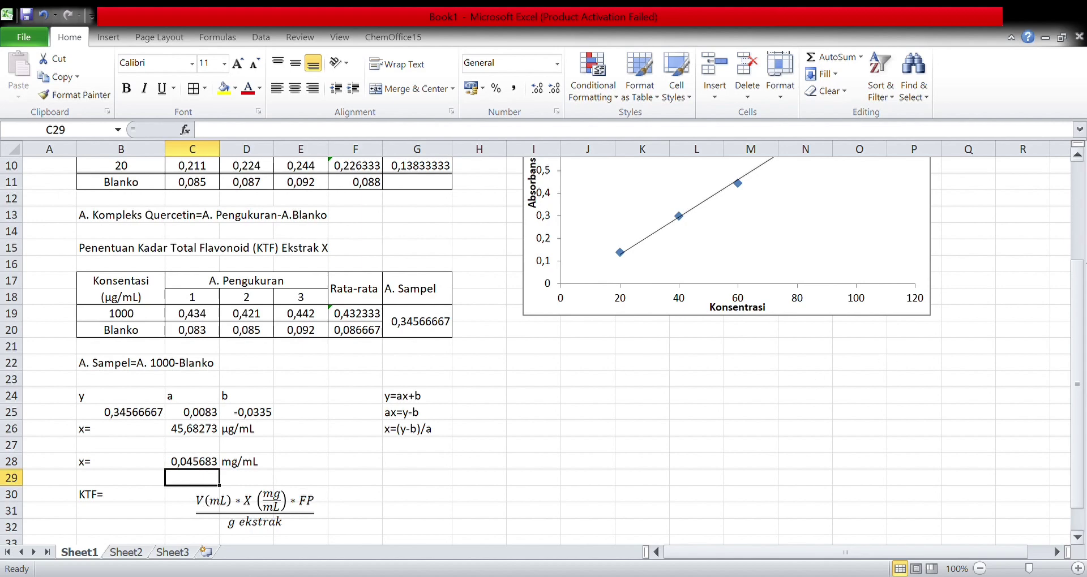
# - Enter =(10*C28*1)/0,01 in C34, giving KTF of 45,68273 mgQE/g ekstrak
pyautogui.scroll(-1, 1081, 276)
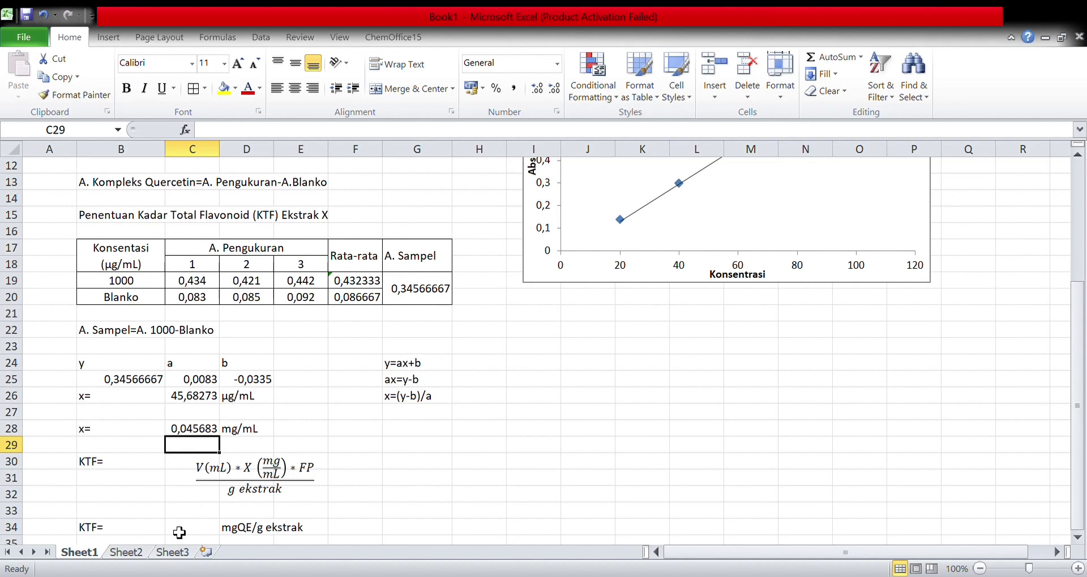
pyautogui.click(152, 529)
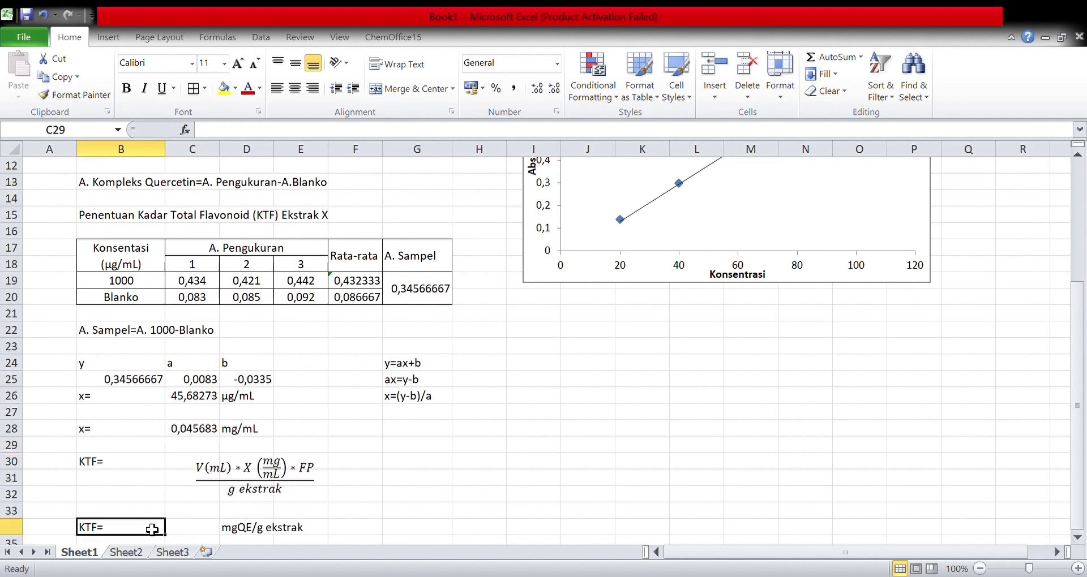
pyautogui.click(187, 529)
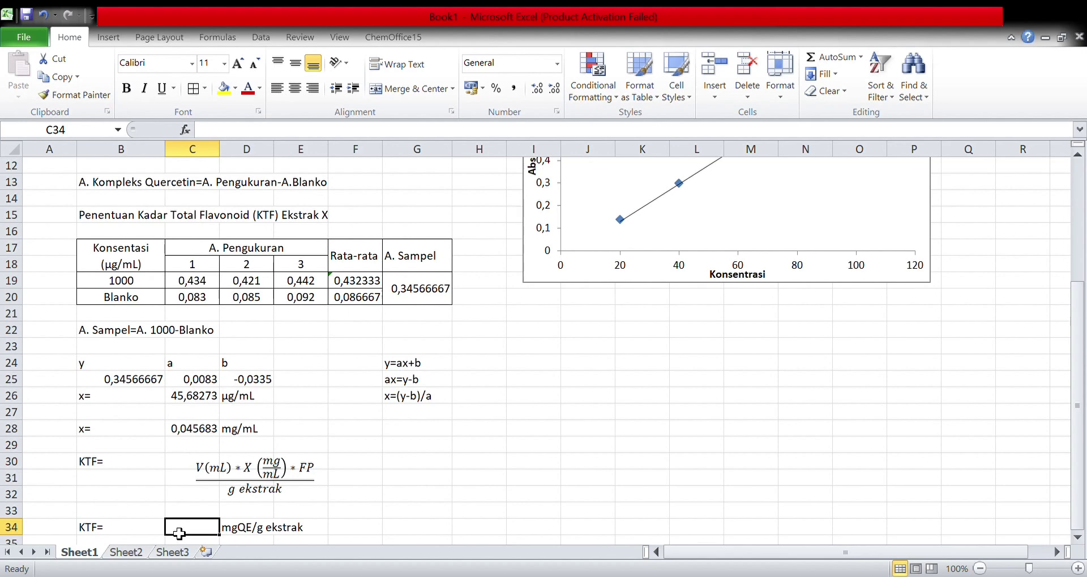
pyautogui.write('=')
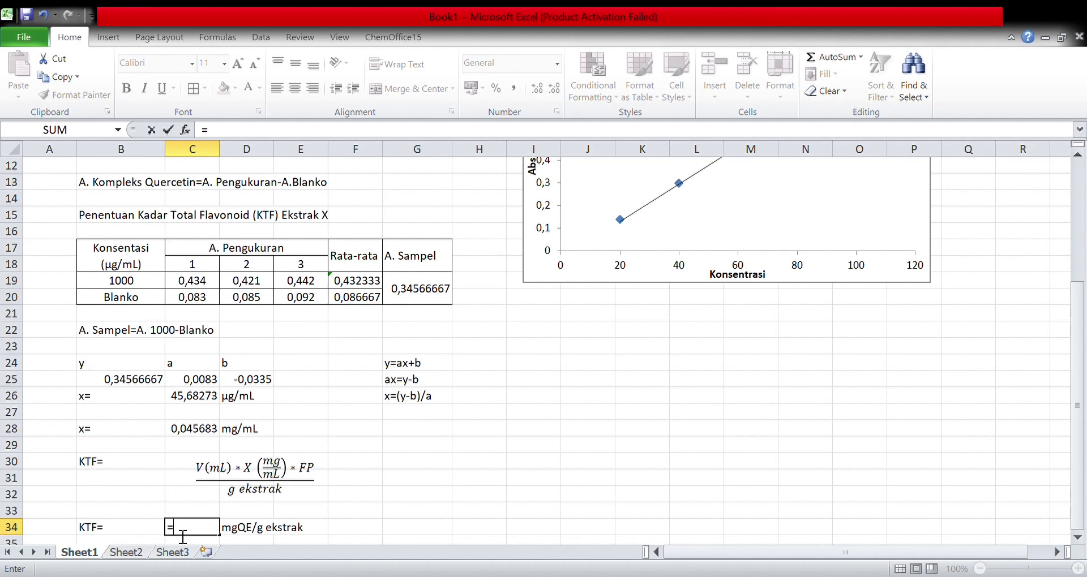
pyautogui.write('(10')
pyautogui.write('*')
pyautogui.click(190, 433)
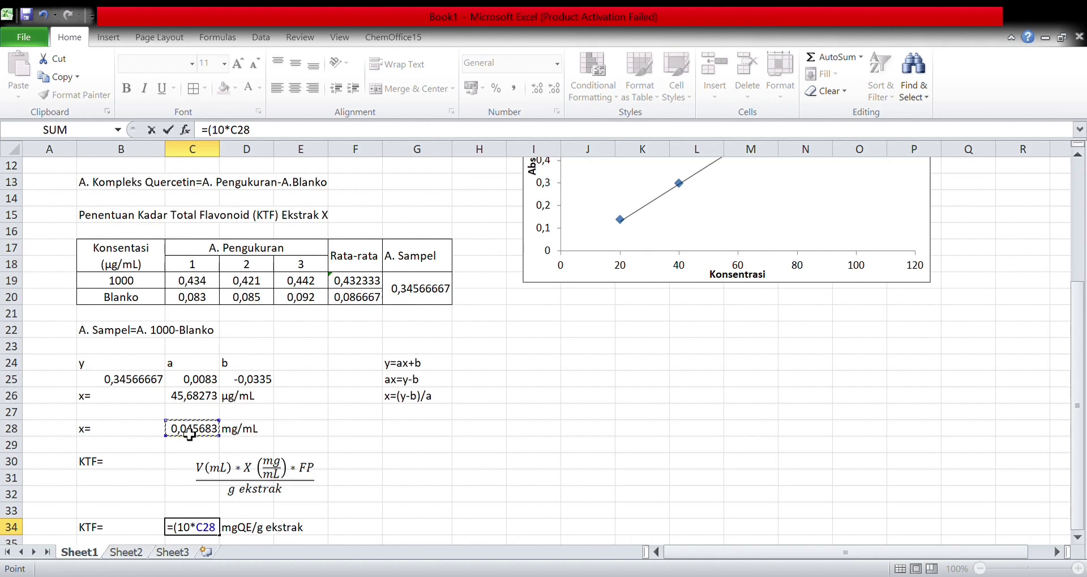
pyautogui.write('*')
pyautogui.write('1')
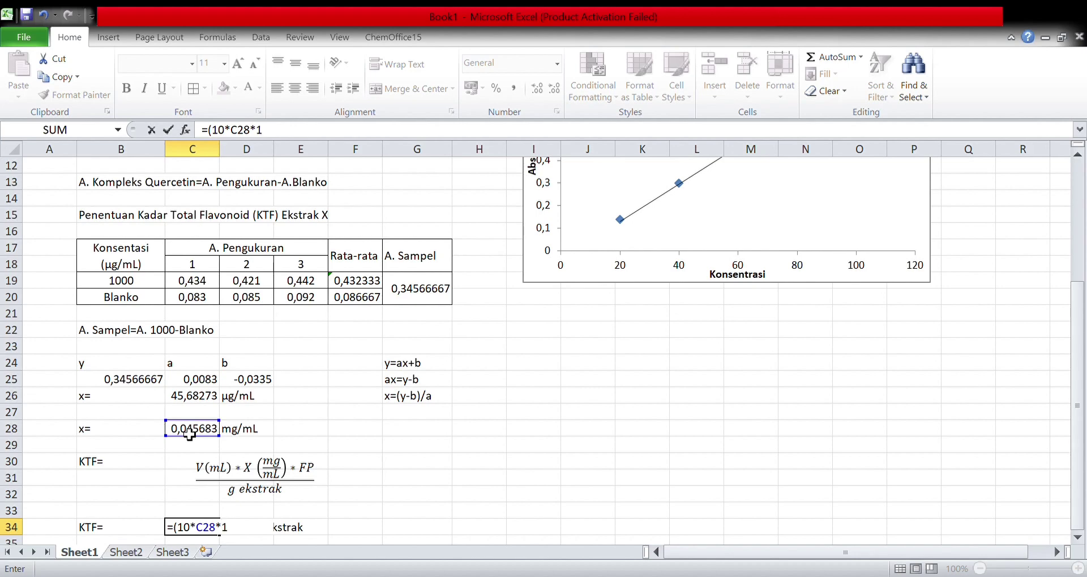
pyautogui.write(')/')
pyautogui.write('0,0')
pyautogui.write('1')
pyautogui.press('Return')
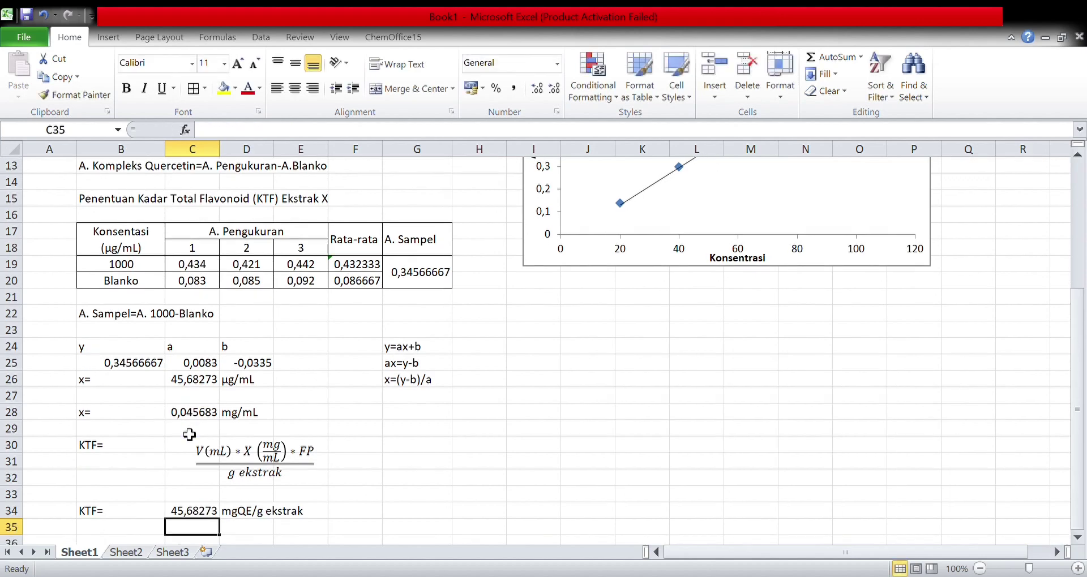